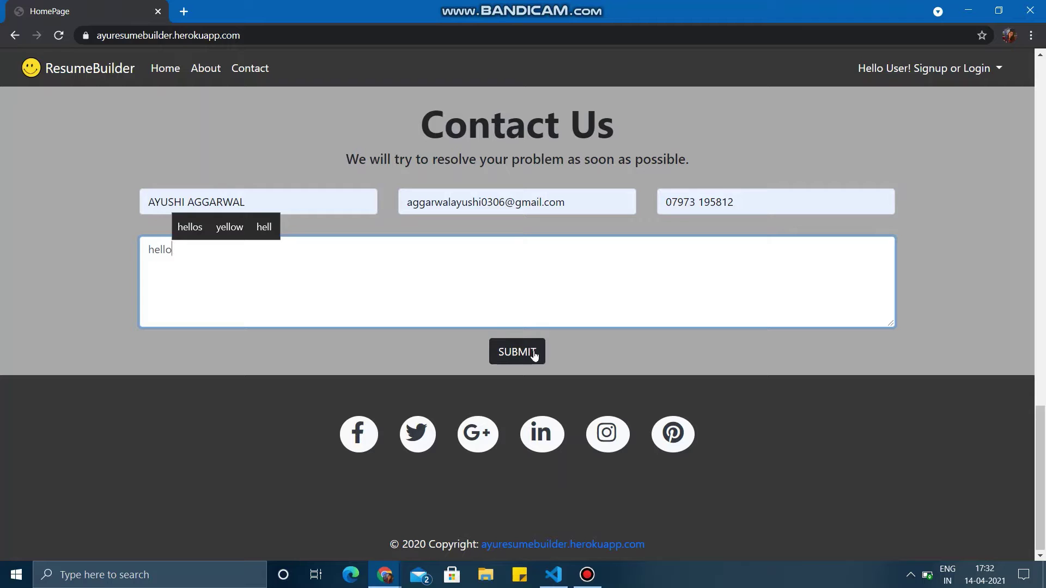
- Submit the Contact Us message 'hello' and switch to the Gmail window
click(534, 355)
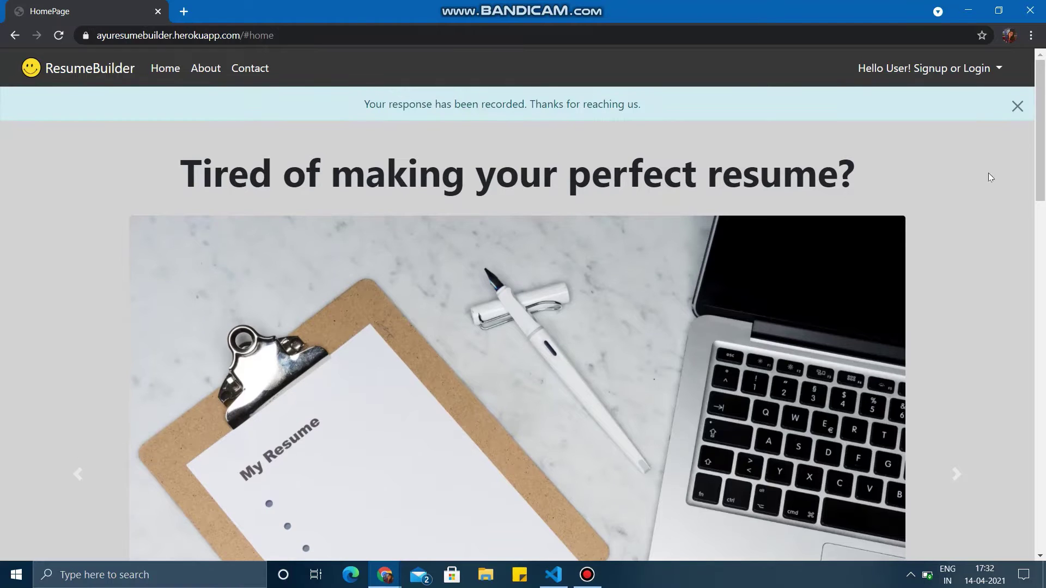
key(alt+Tab)
key(Tab)
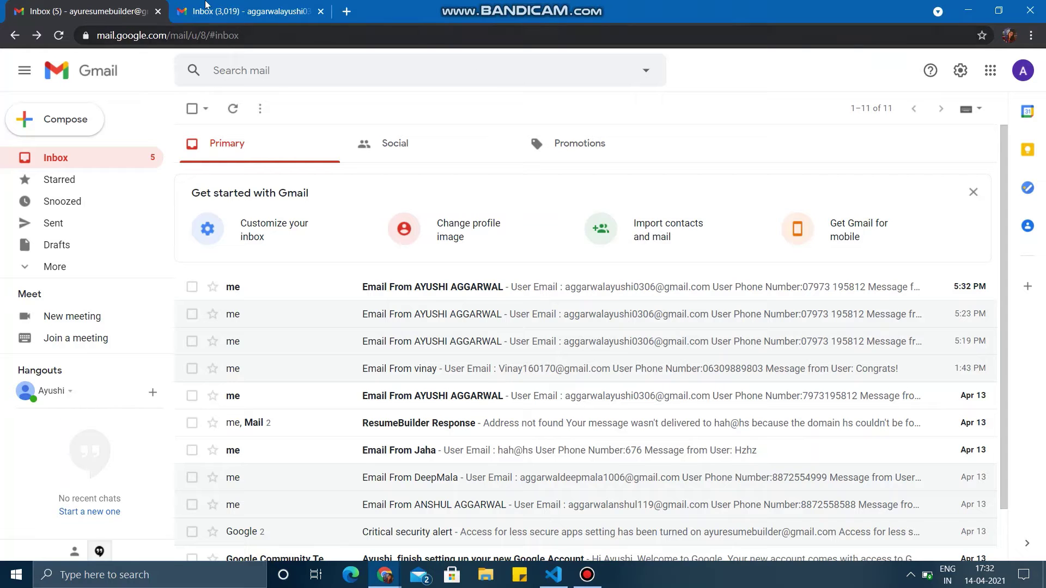
- Read the ResumeBuilder Response reply and the newest contact-form email, then return to ResumeBuilder
click(241, 9)
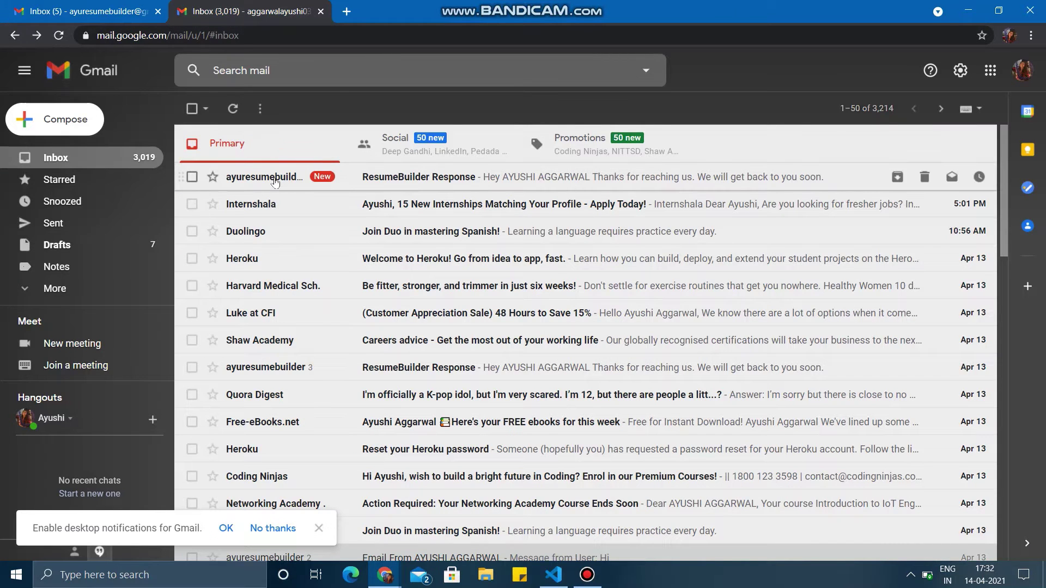
click(275, 178)
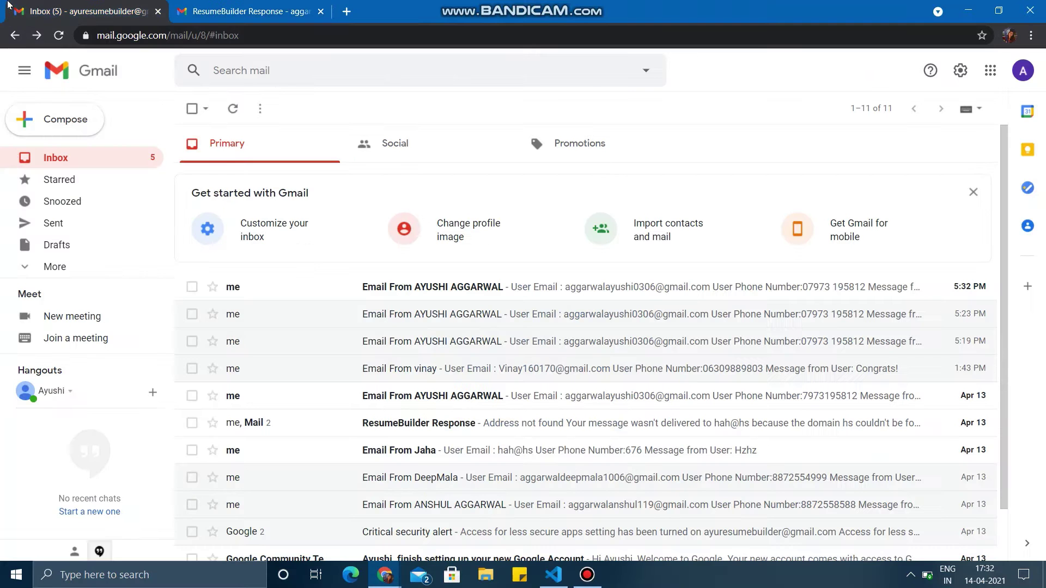
click(82, 11)
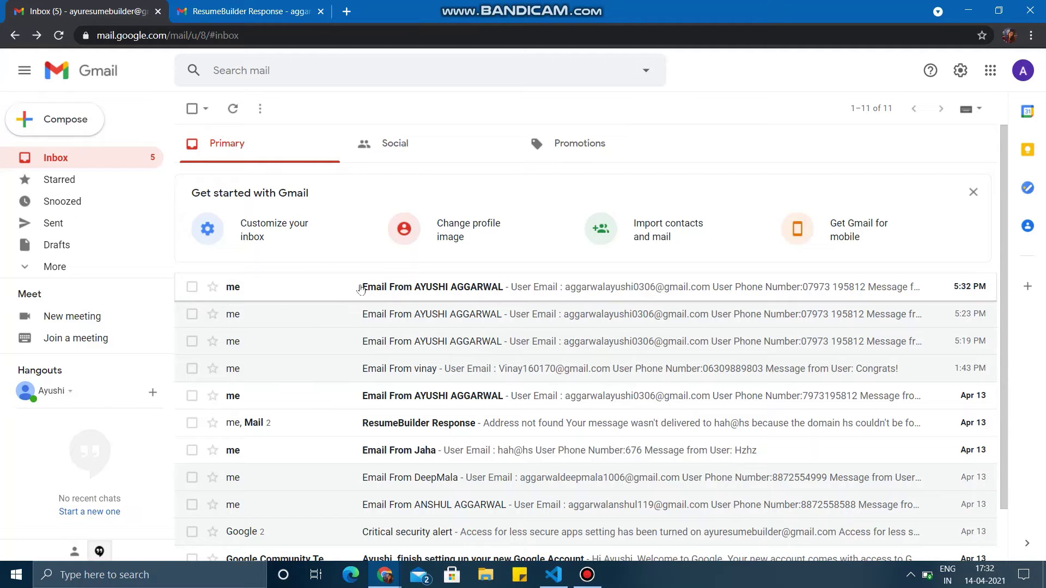
click(361, 289)
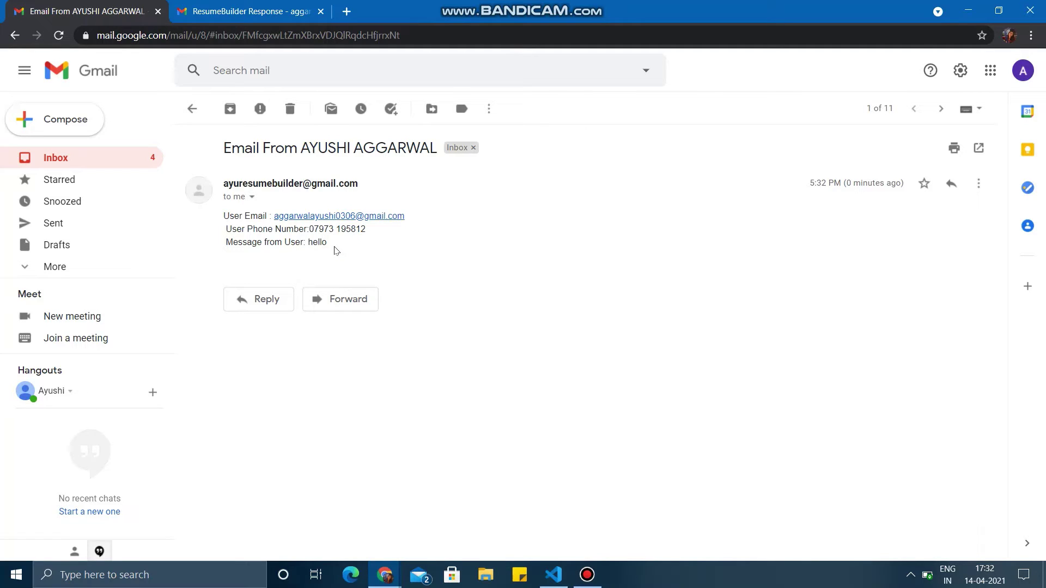
key(alt+Tab)
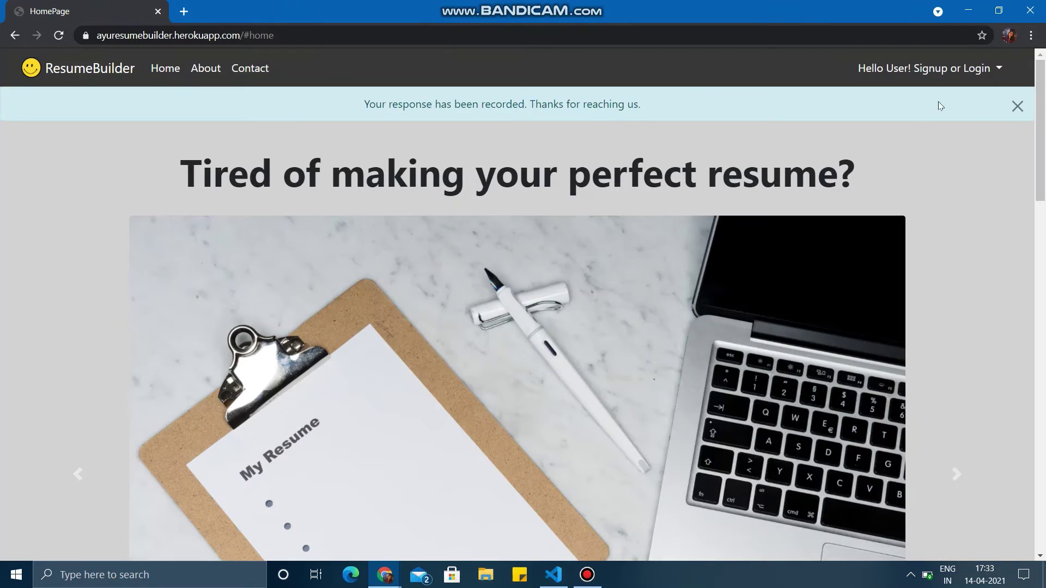
- Dismiss the response-recorded banner and go to the signup page
click(1016, 106)
scroll(777, 304, down, 15)
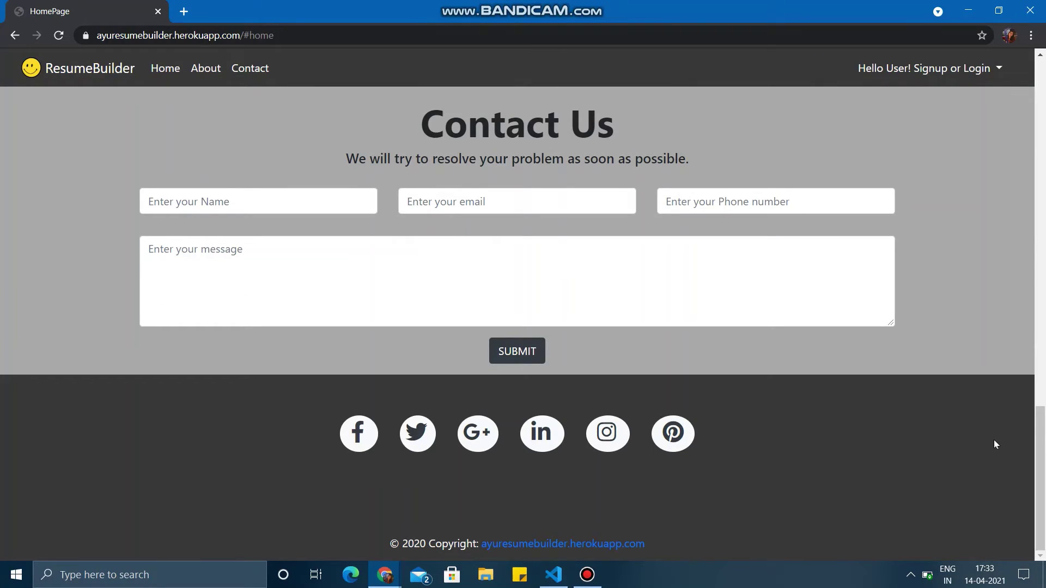
click(977, 72)
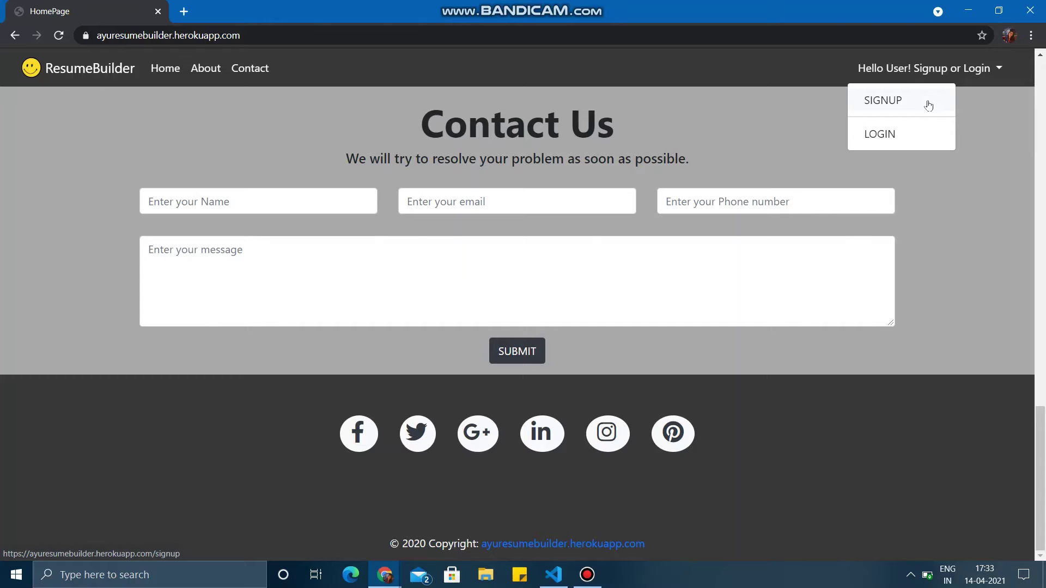
click(928, 104)
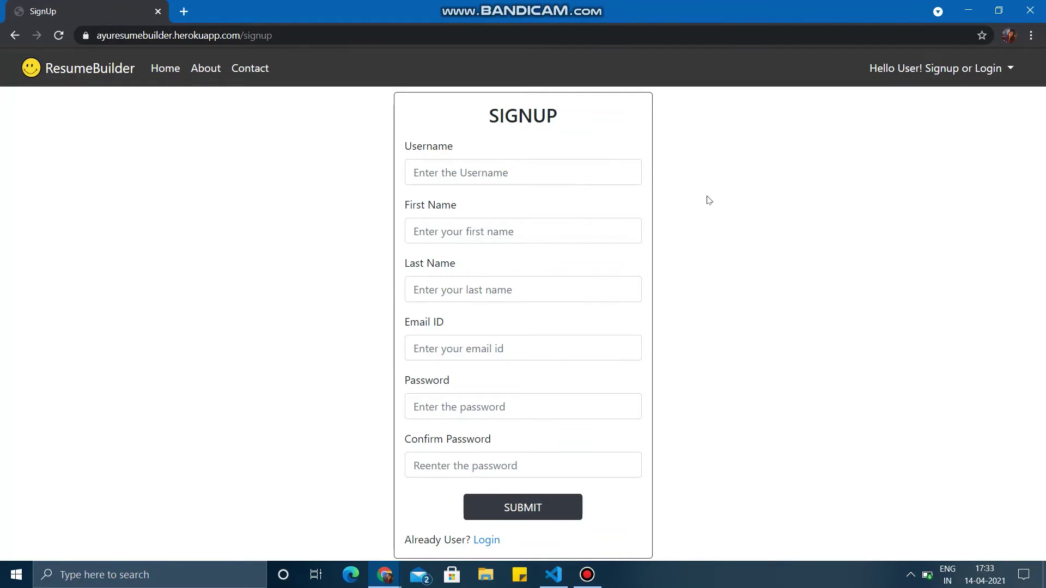
- Autofill a saved username, names and email, enter both passwords, and submit the signup
click(471, 172)
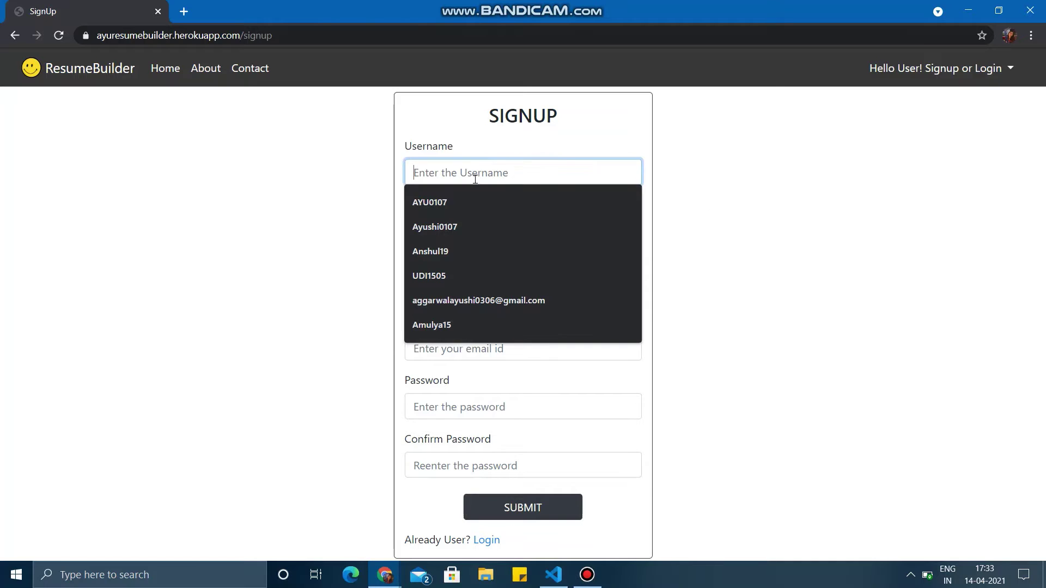
click(466, 228)
click(468, 231)
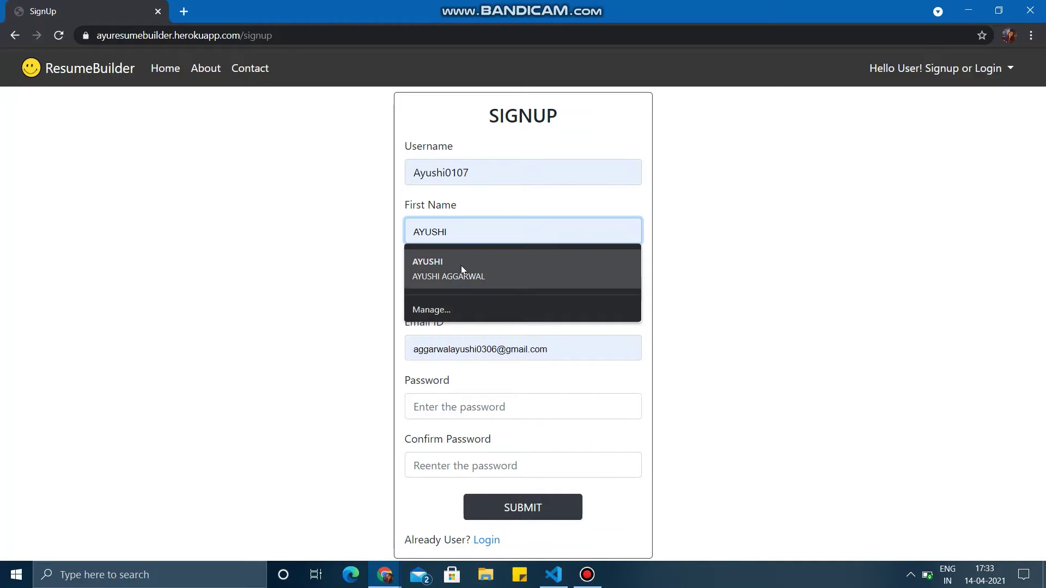
click(460, 266)
click(460, 409)
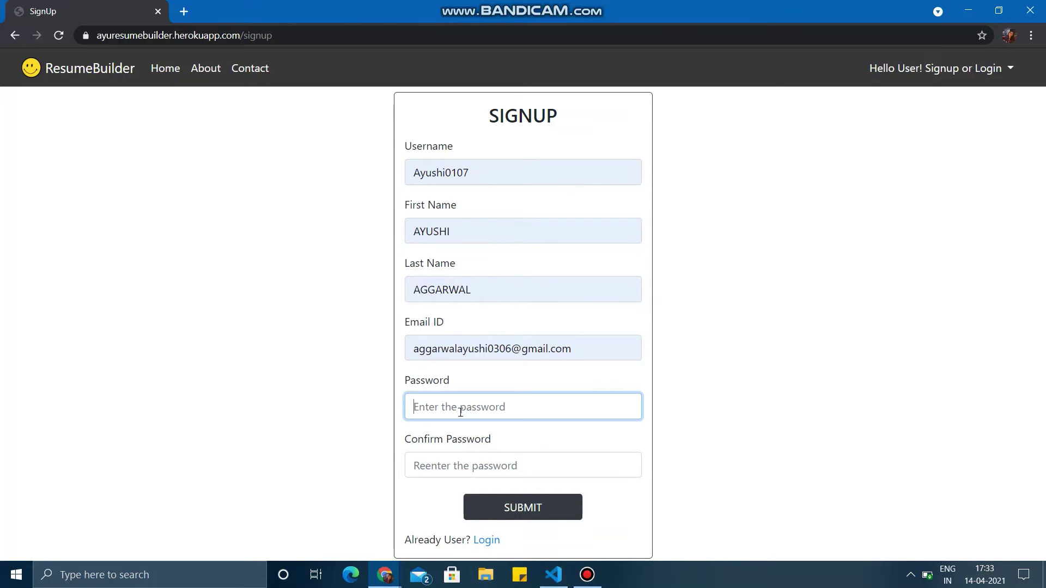
text(ay)
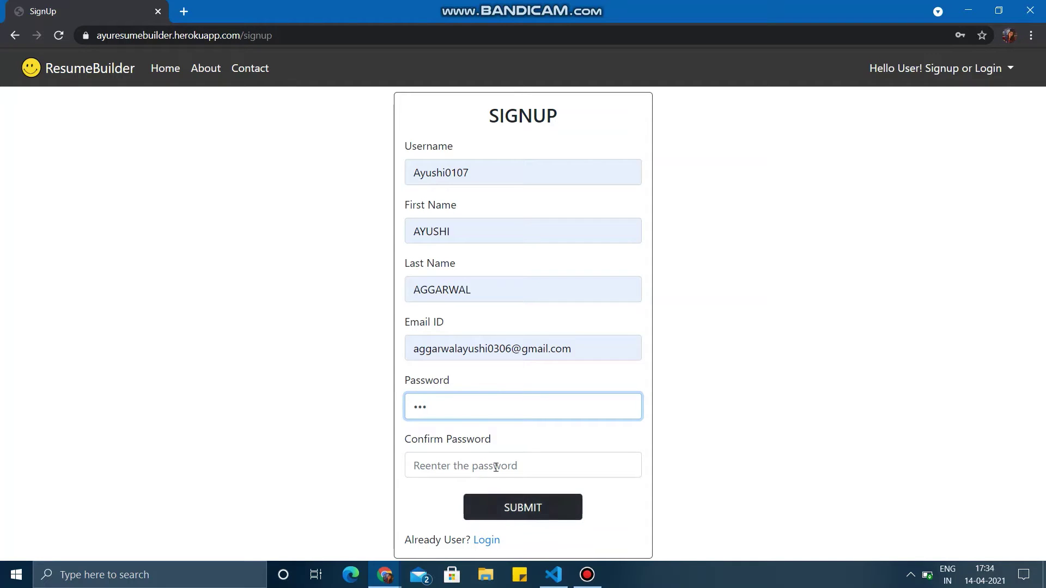
click(496, 467)
text(ayu)
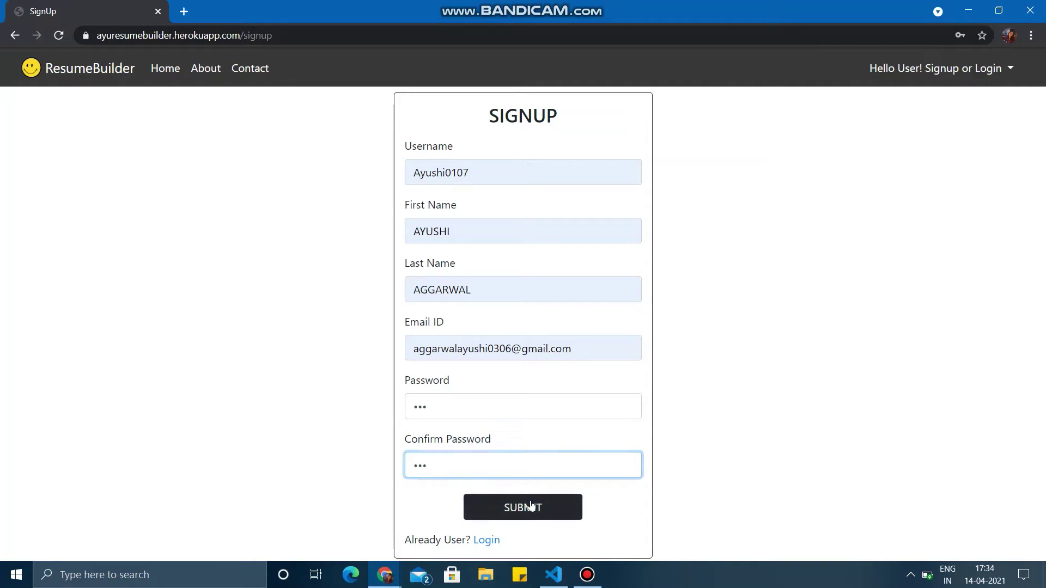
click(531, 507)
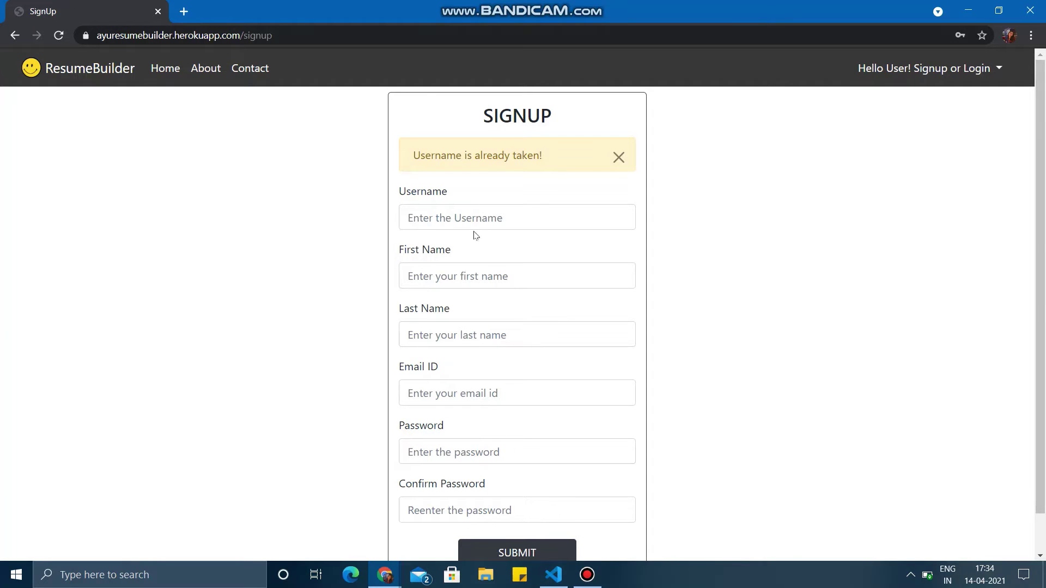
- Refill the signup with a different, trimmed saved username plus autofilled details, and resubmit
click(478, 217)
click(468, 297)
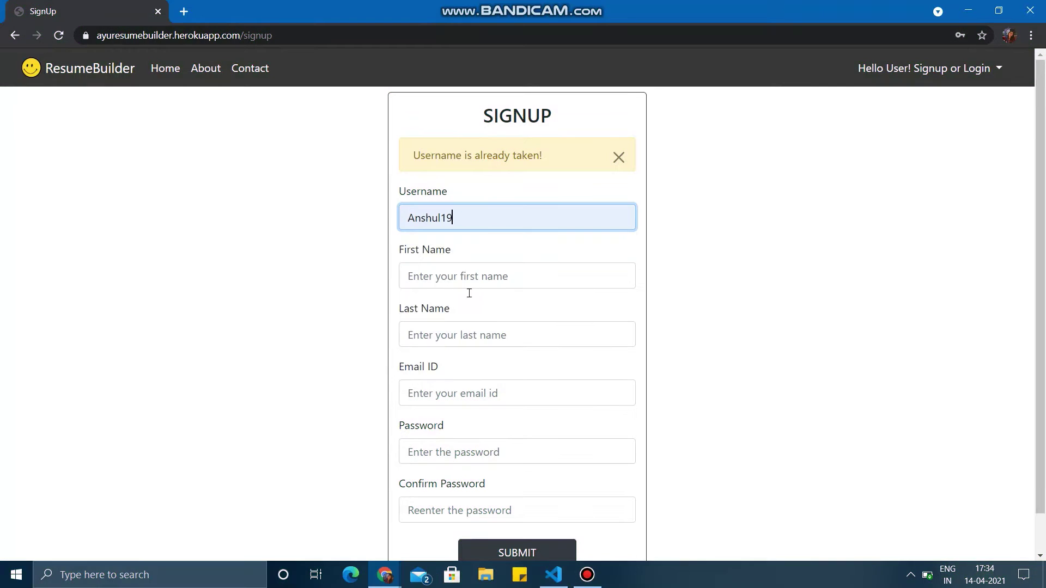
key(BackSpace)
key(BackSpace)
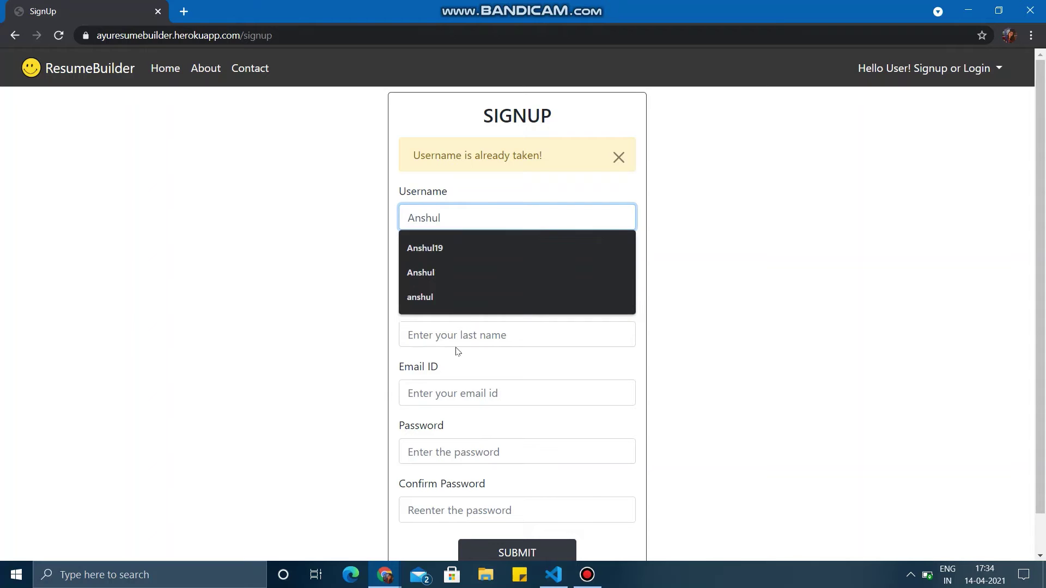
click(456, 346)
click(483, 277)
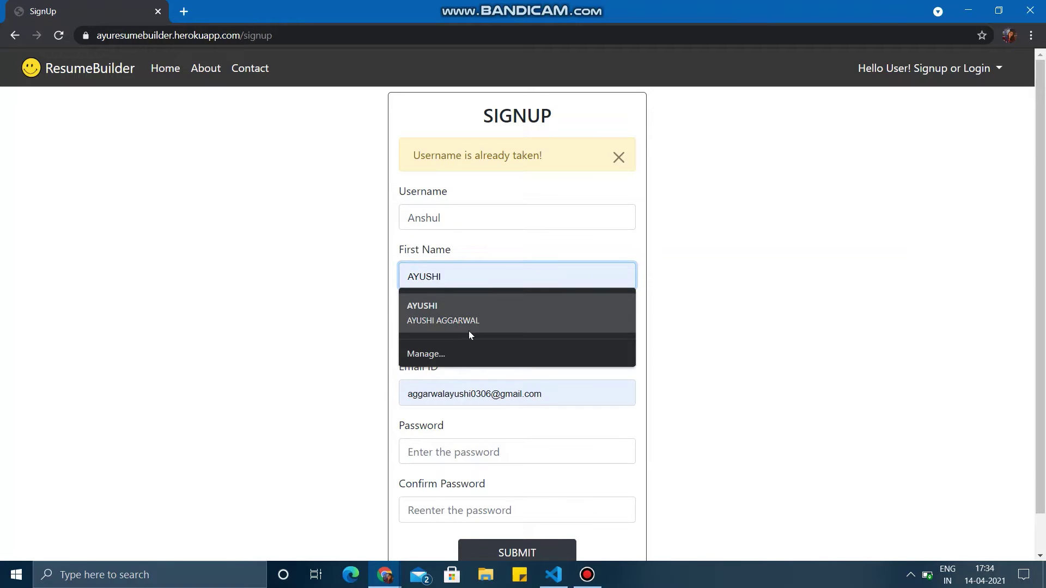
click(469, 331)
click(483, 450)
text(•••)
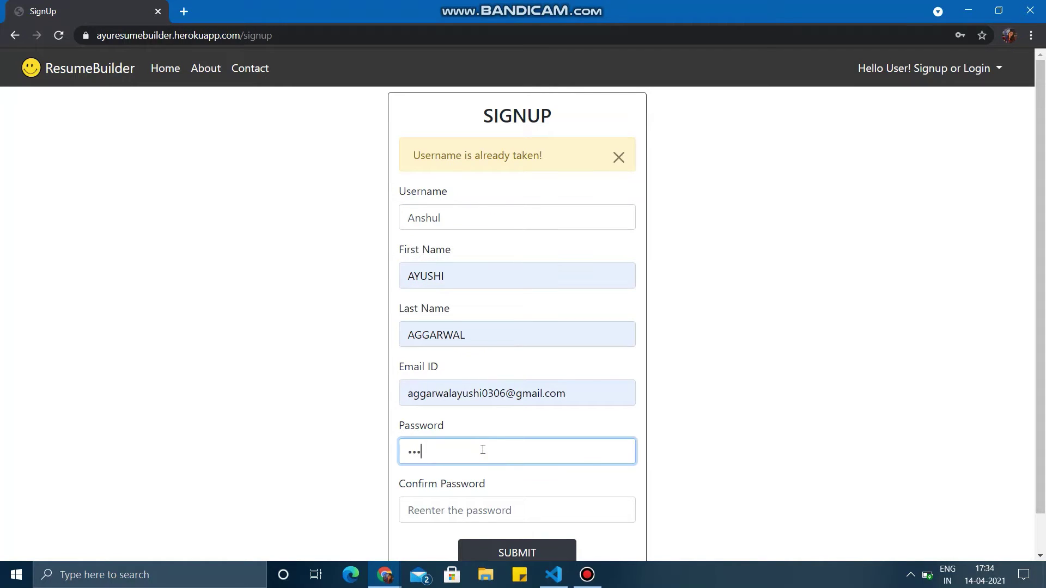
click(499, 509)
text(•••)
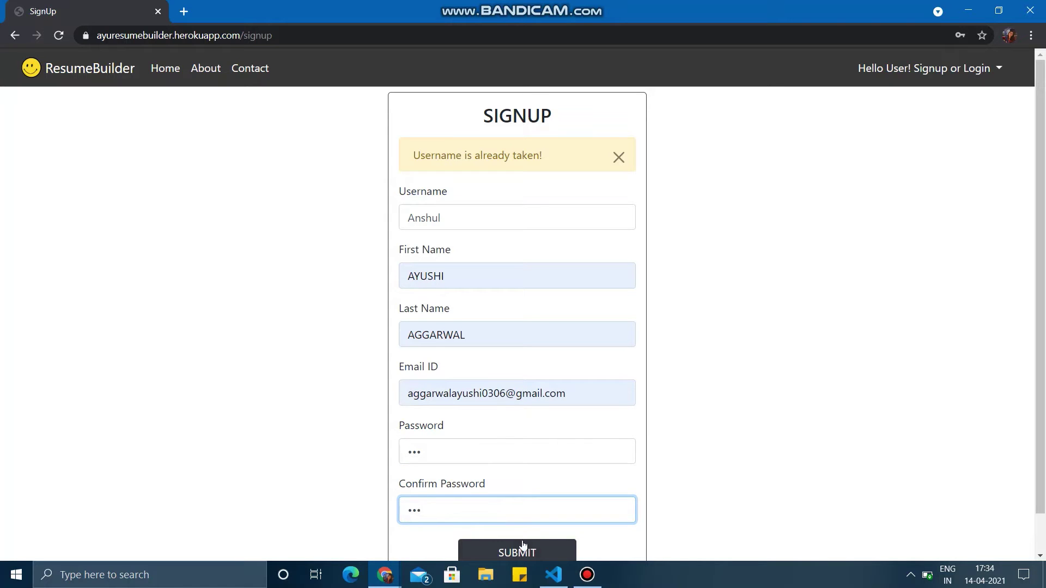
click(521, 550)
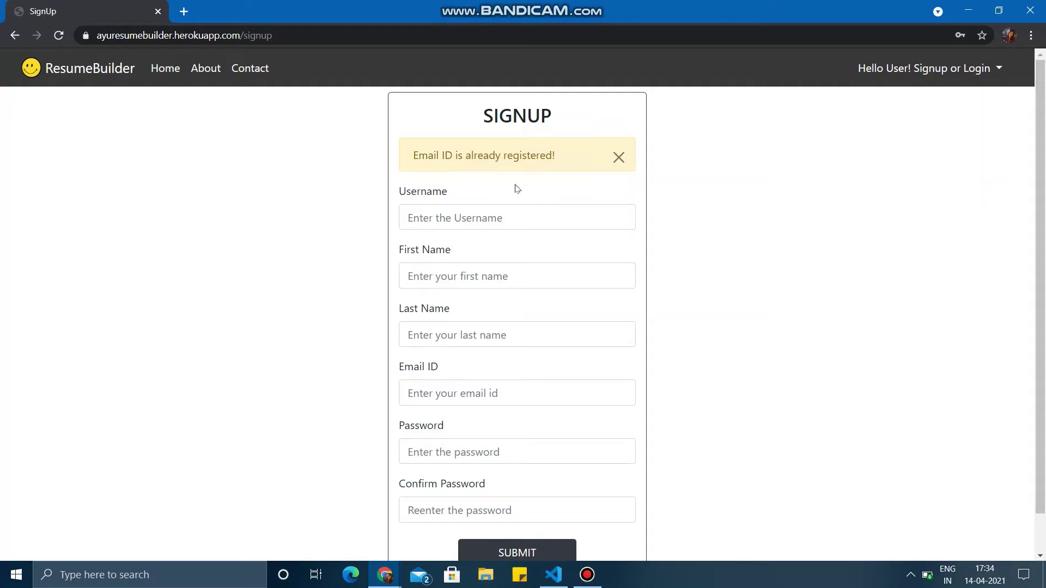
- Autofill another saved user, shorten the email, enter differing passwords and submit
click(493, 214)
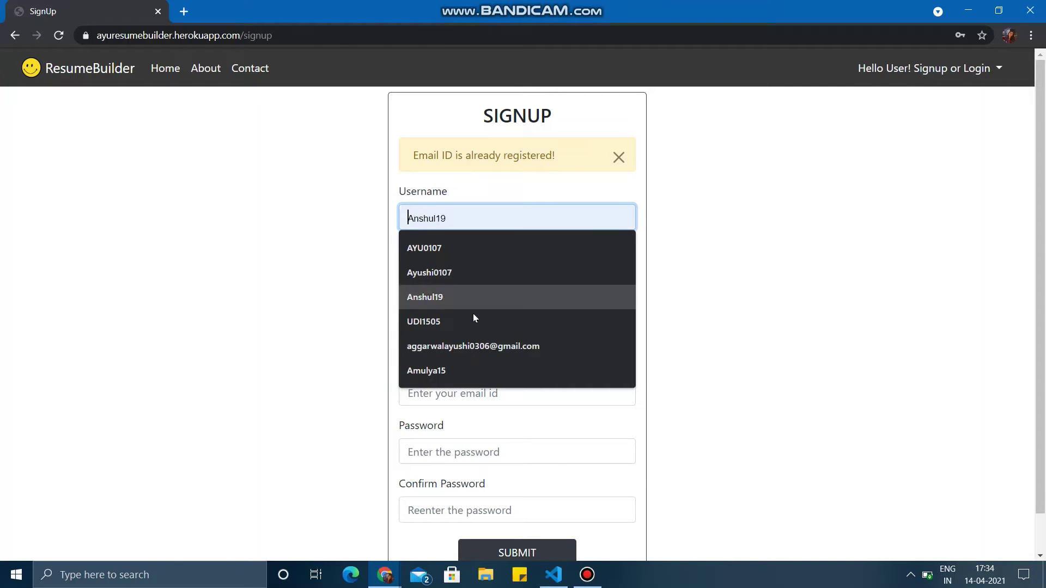
click(483, 241)
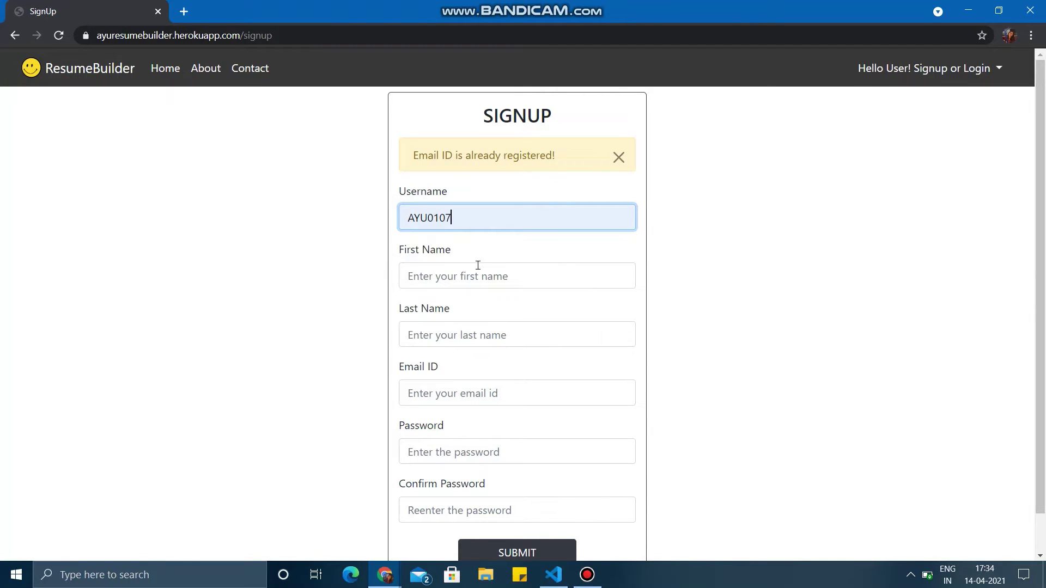
click(476, 275)
click(472, 309)
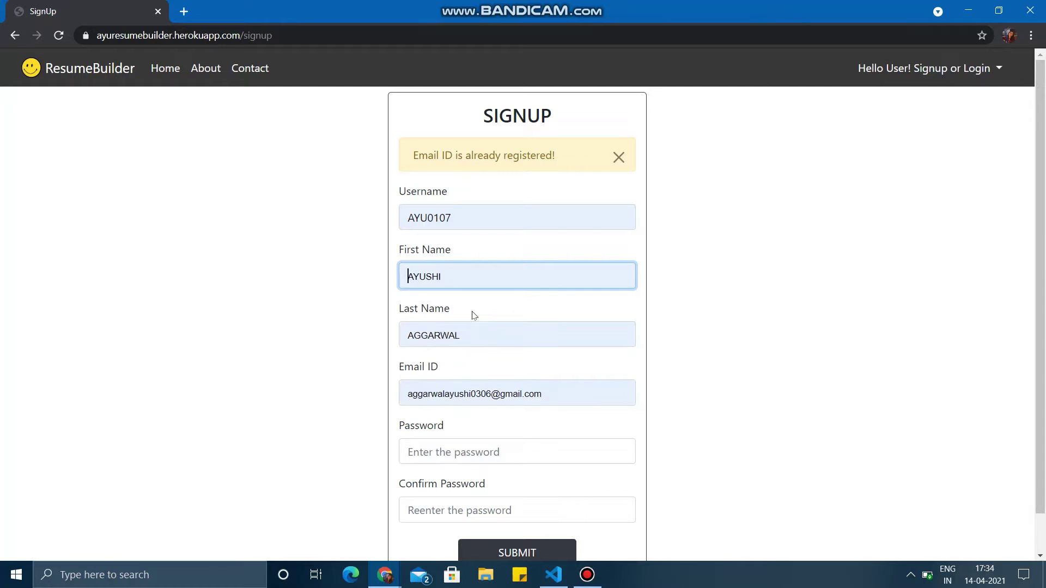
click(506, 389)
key(BackSpace)
key(BackSpace)
click(503, 449)
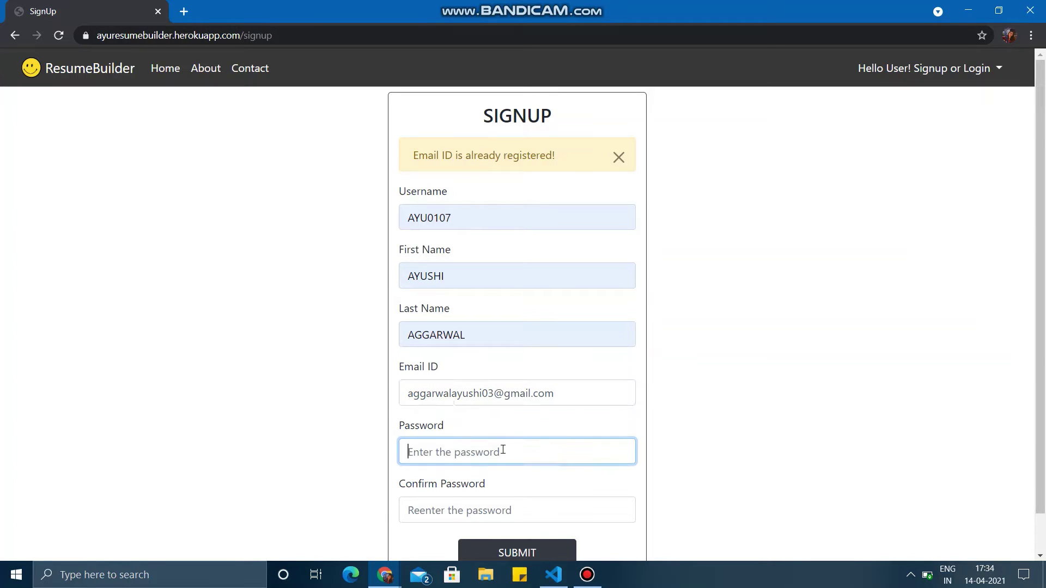
text(12)
click(511, 509)
text(1)
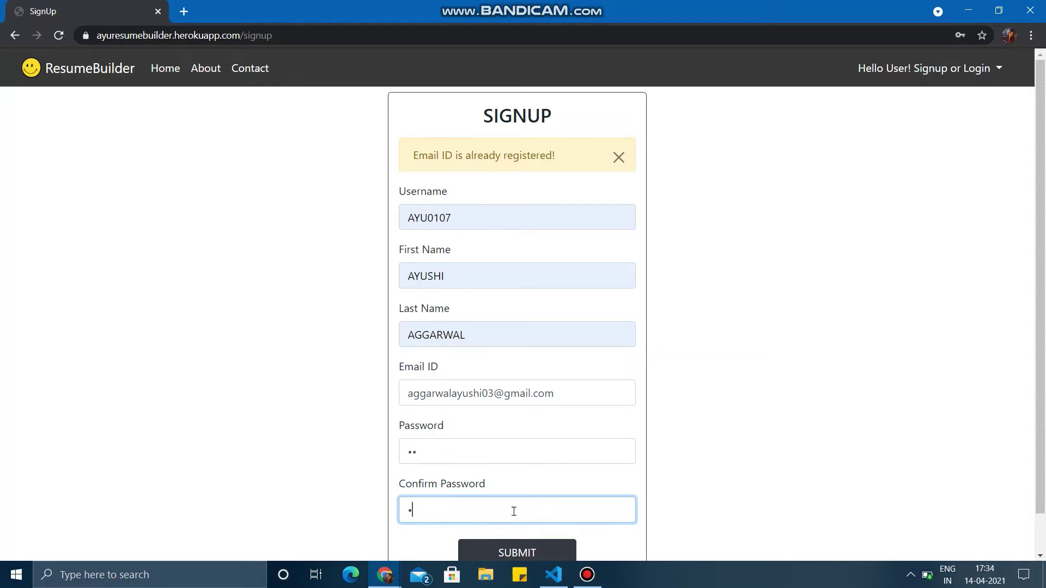
text(23)
click(532, 551)
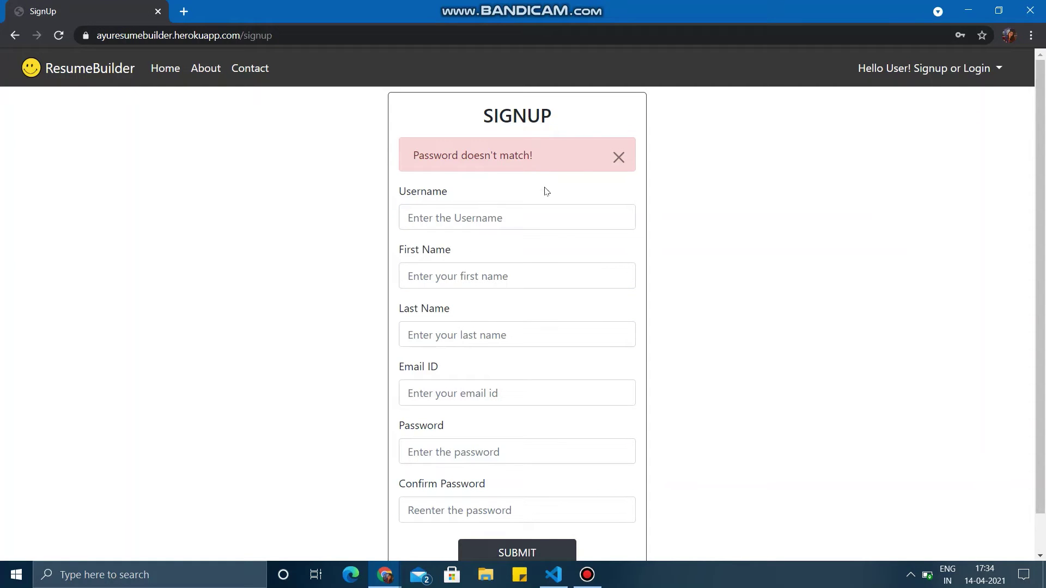
- Dismiss the mismatch warning and enter the new username 'hello'
click(614, 162)
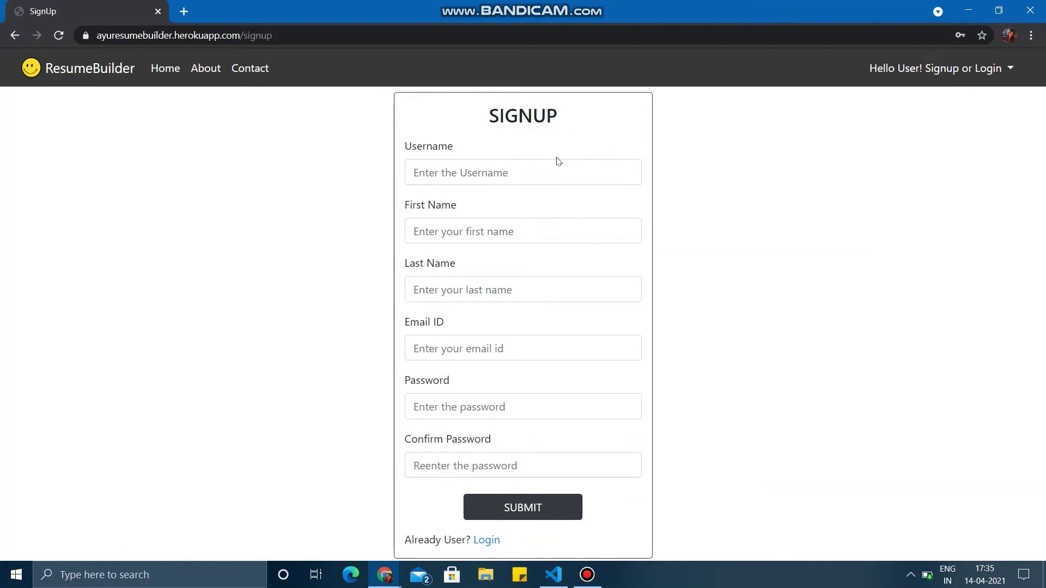
click(555, 161)
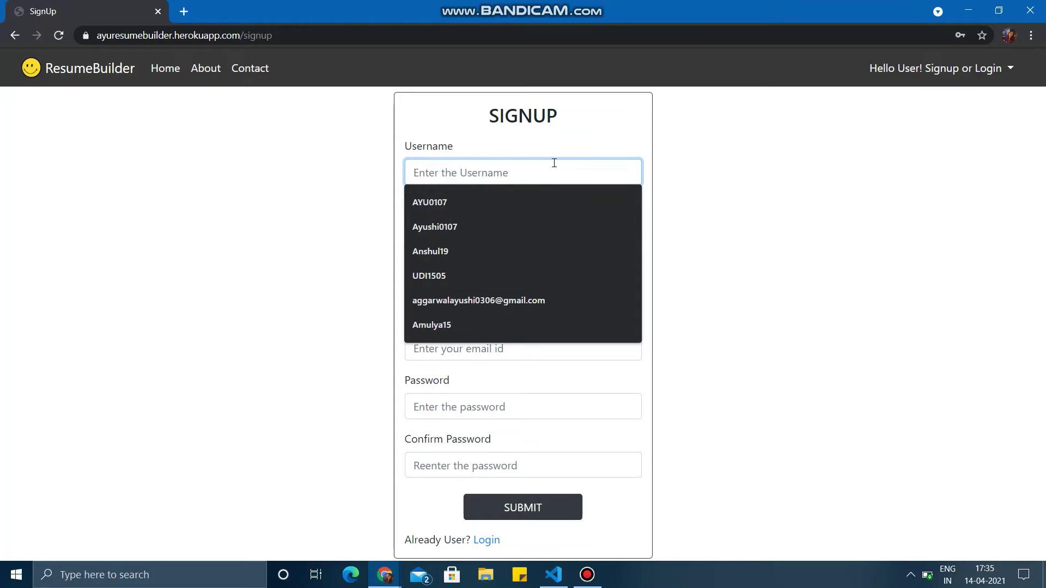
text(hello)
key(Return)
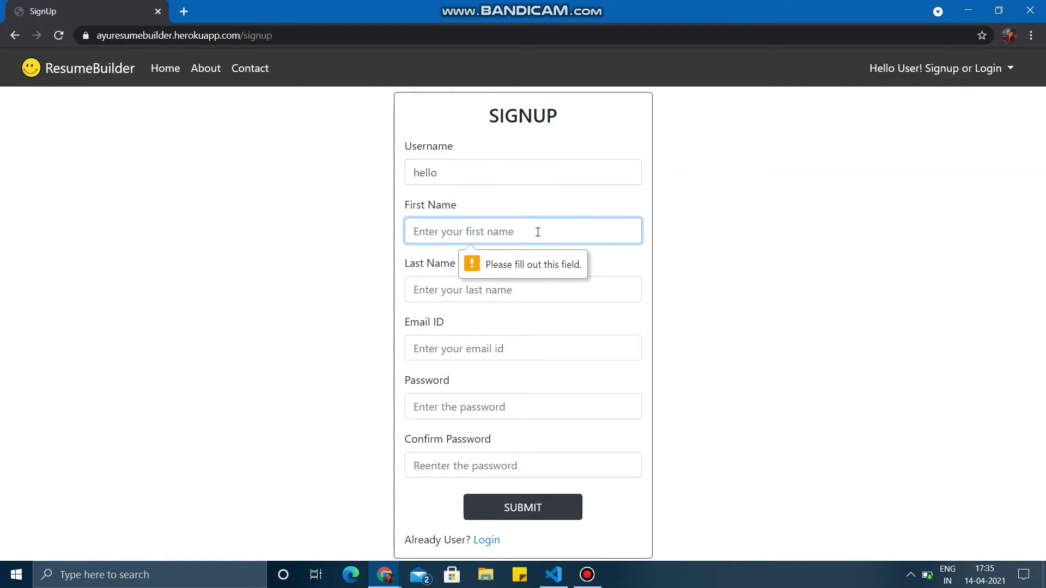
- Autofill names and email, shorten the email, enter matching passwords, and submit
click(538, 232)
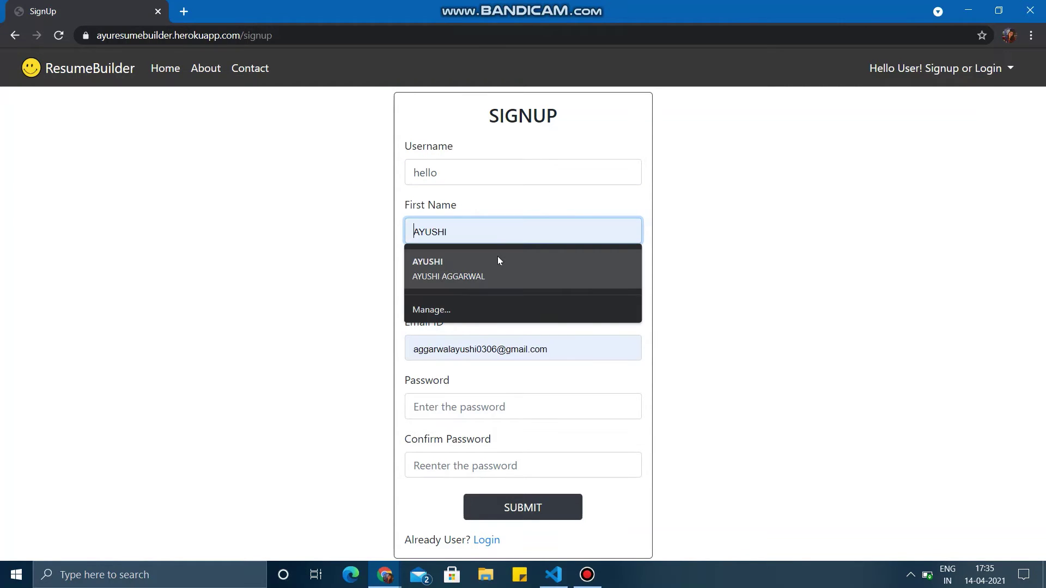
click(497, 256)
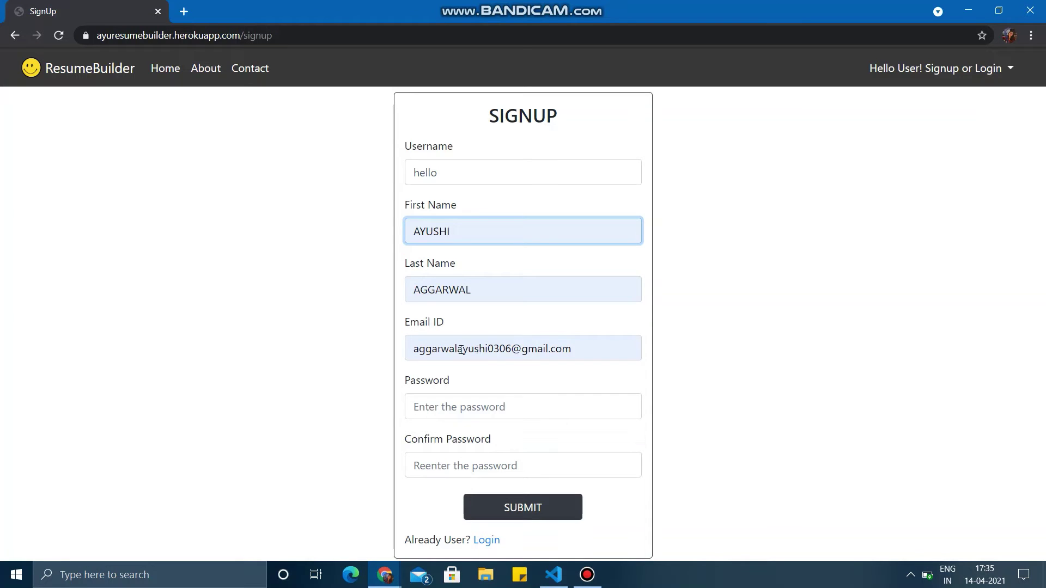
drag(458, 349, 504, 350)
key(BackSpace)
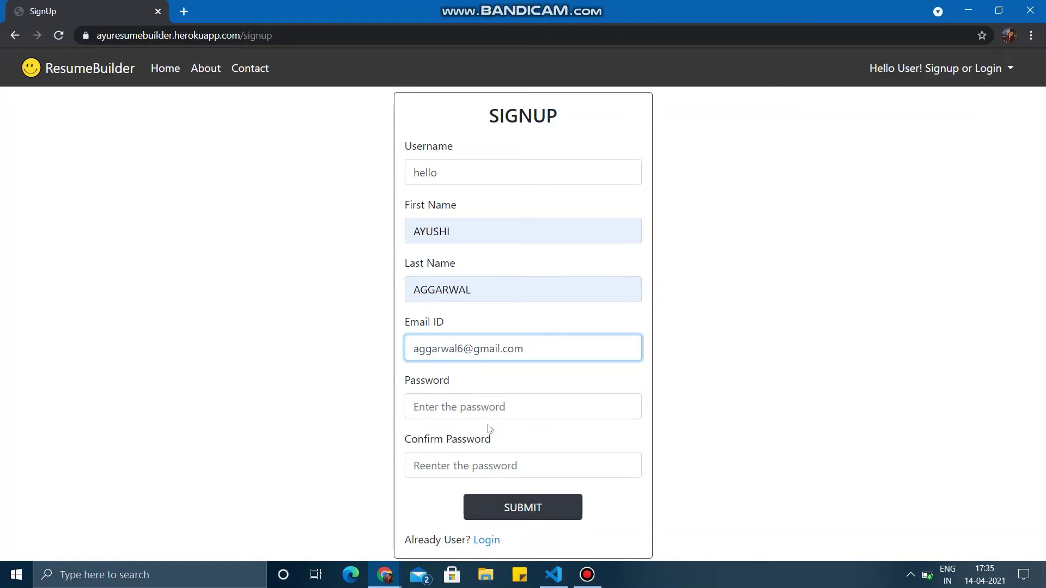
text(123)
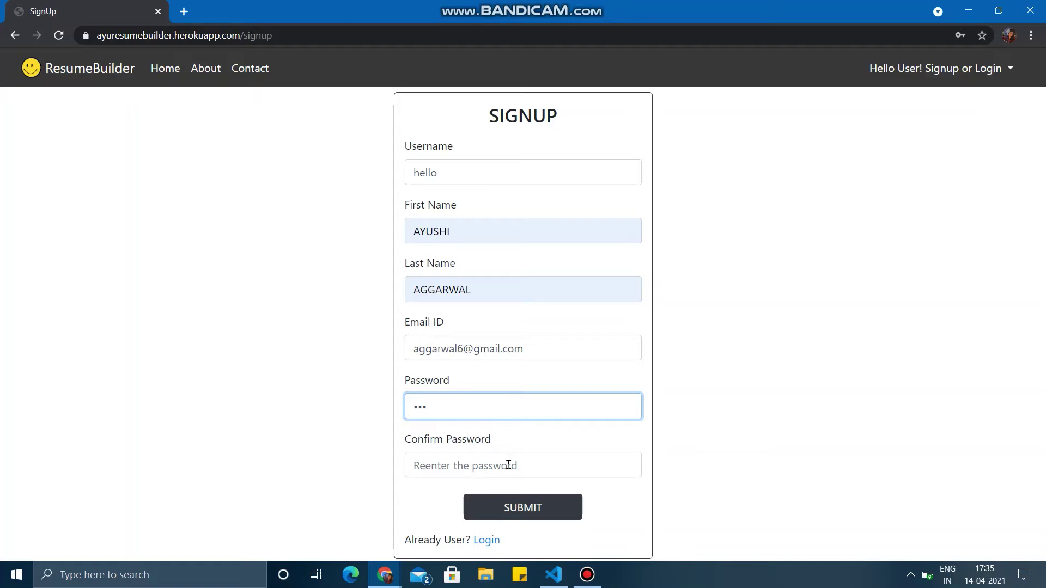
click(508, 467)
text(123)
click(515, 507)
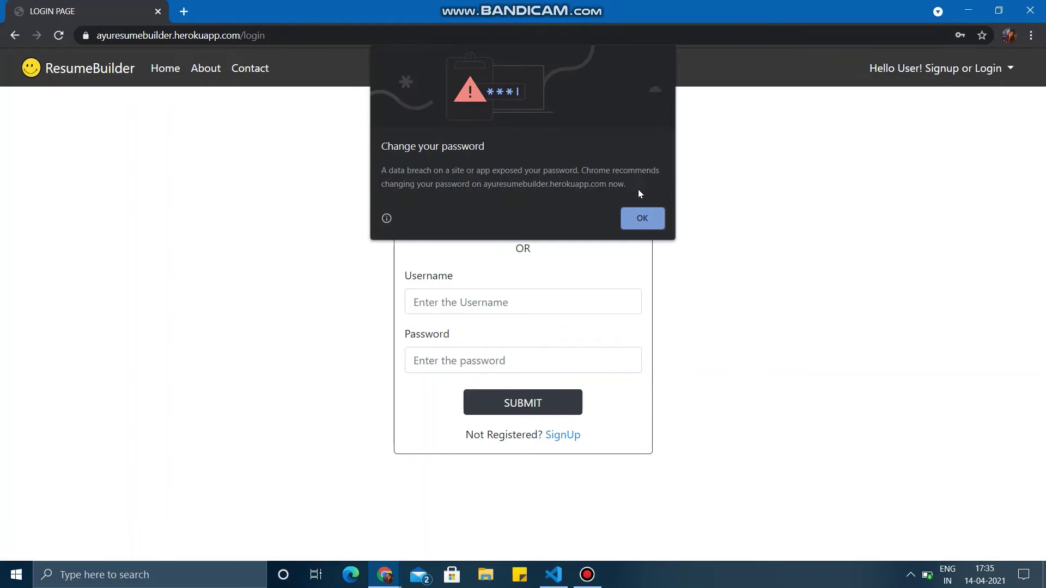
- Clear the breach warning and SignUp Successful notice, then log in as 'hello'
click(653, 219)
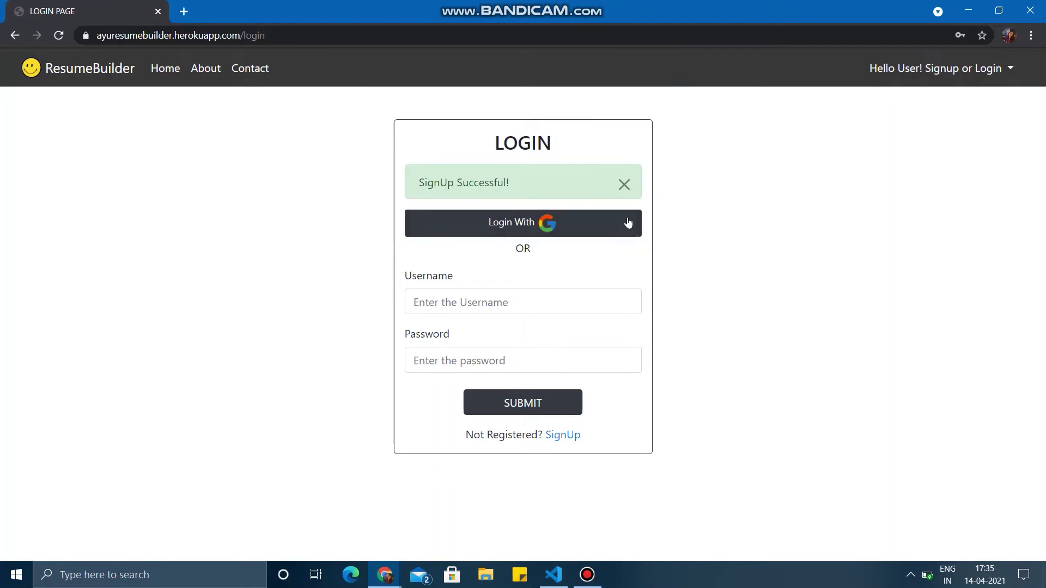
click(623, 182)
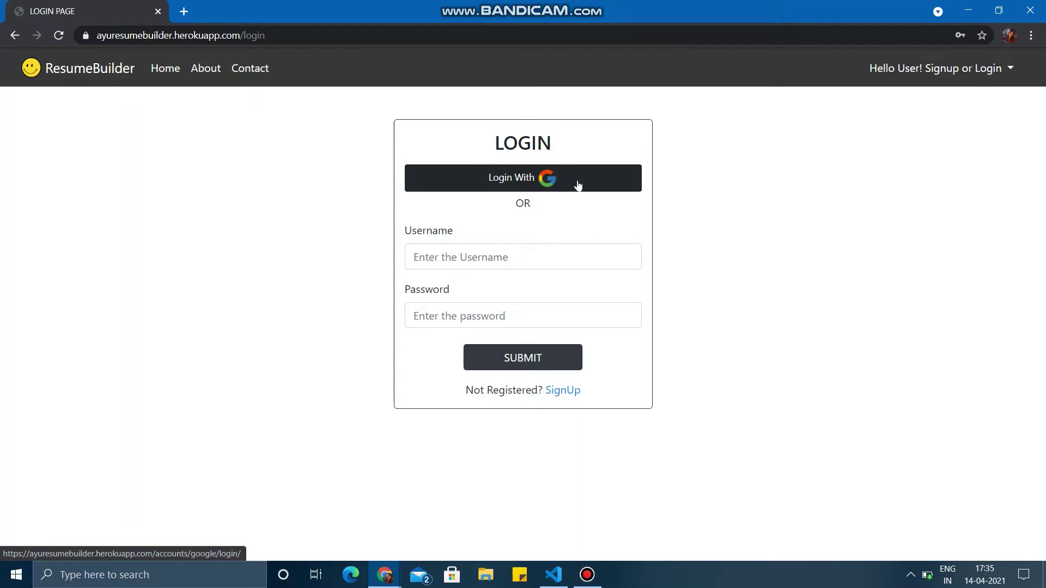
click(530, 253)
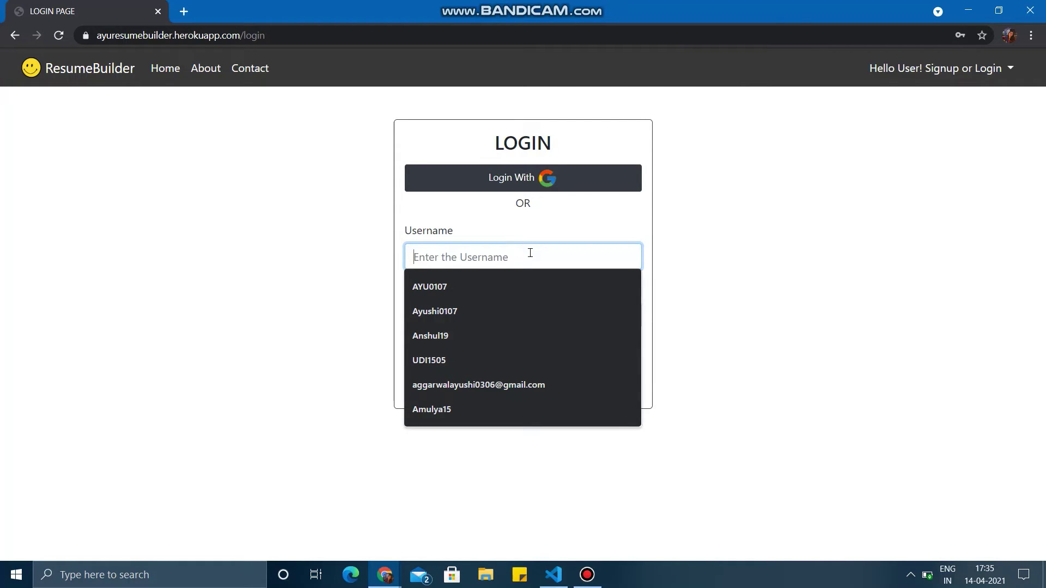
click(683, 267)
click(536, 249)
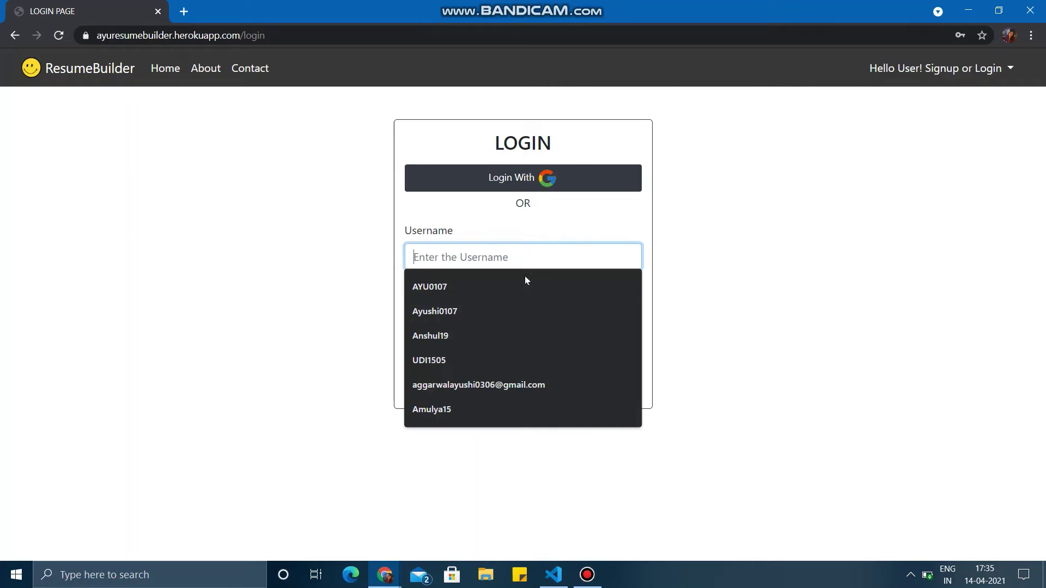
text(hello)
click(536, 316)
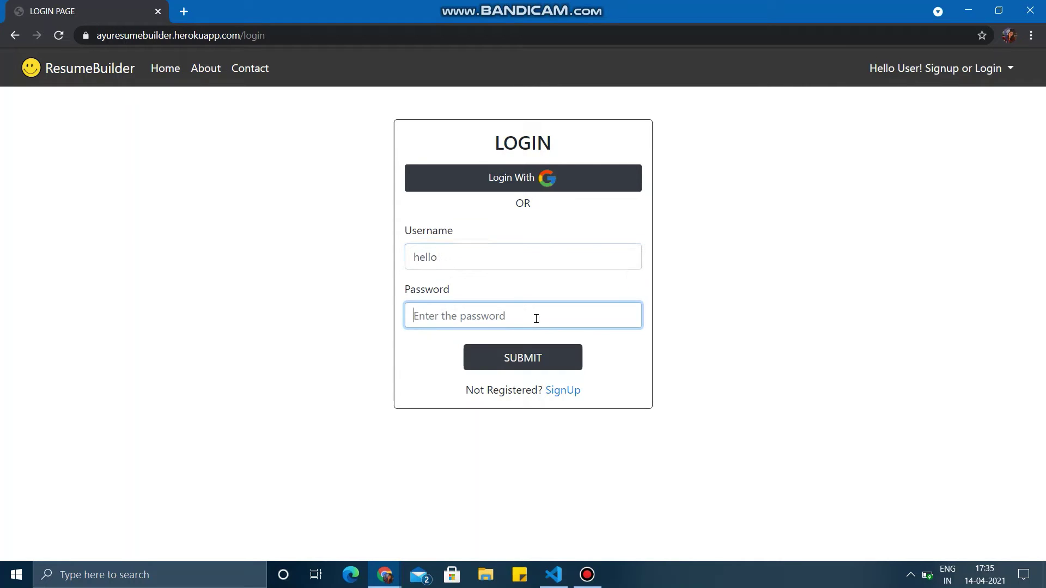
text(•••)
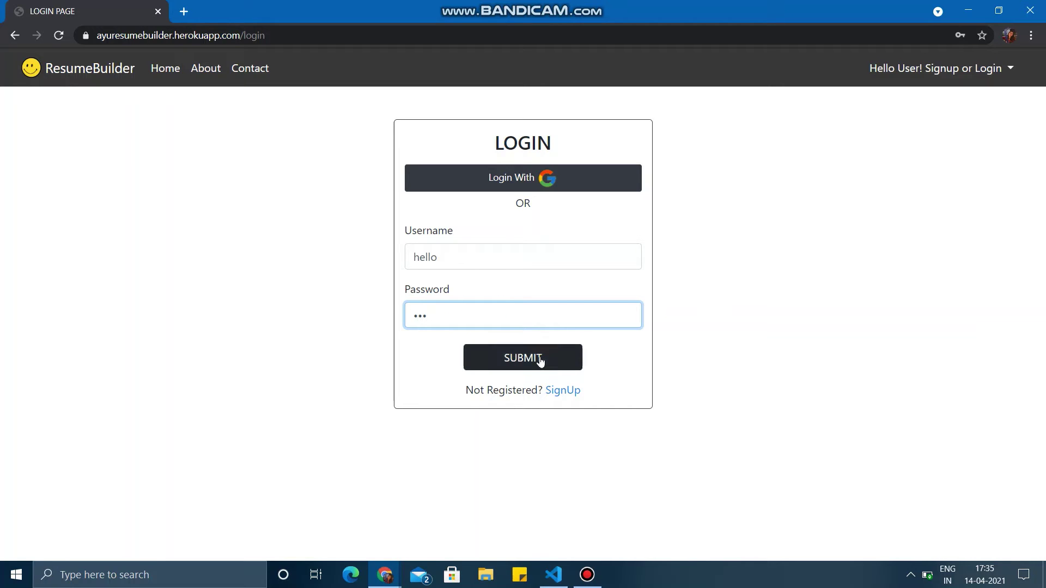
click(540, 362)
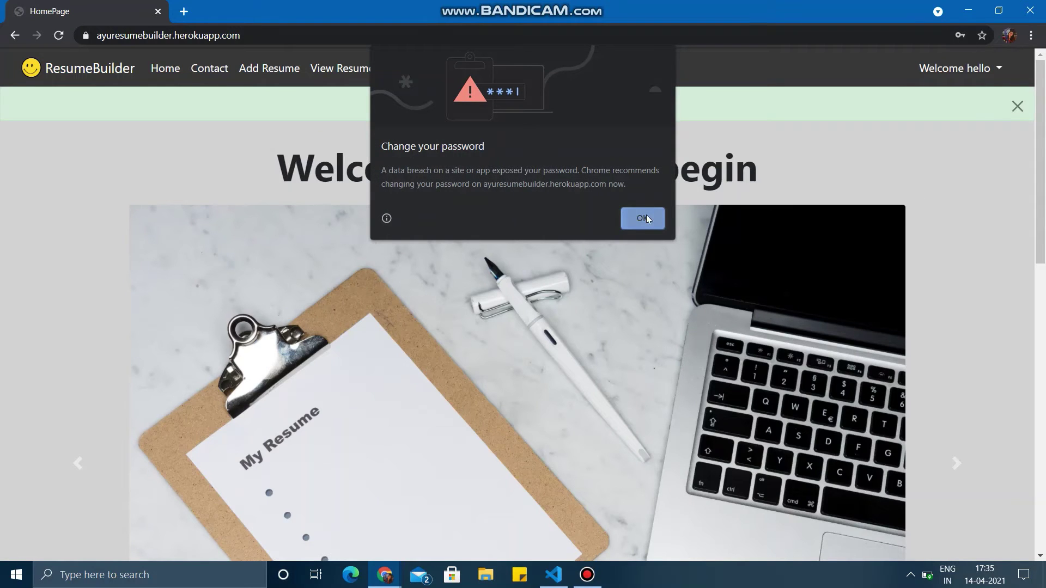
- Dismiss the password warning and Login Successful notice, then scroll through the home page
click(641, 220)
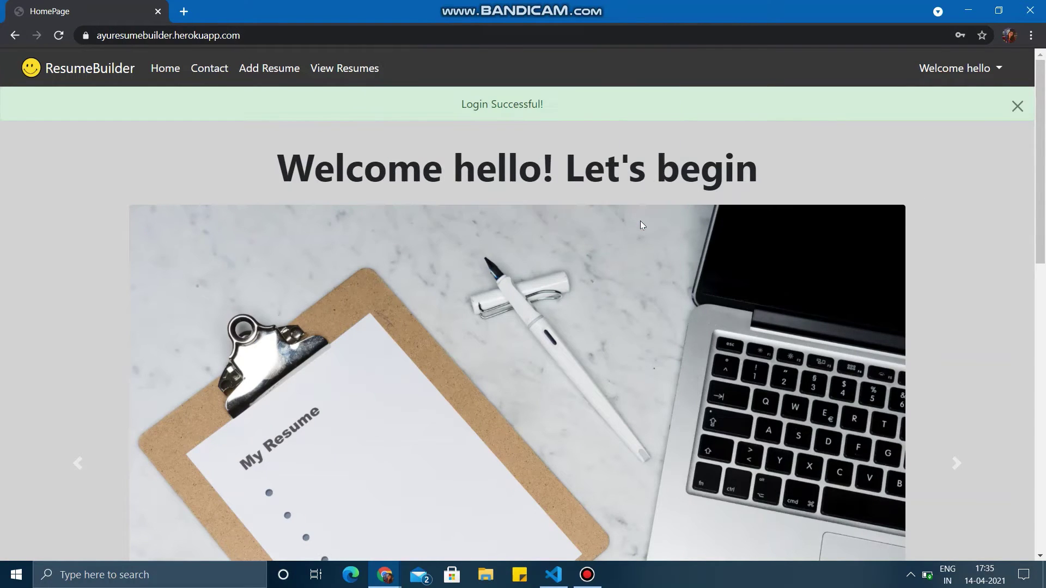
click(1017, 106)
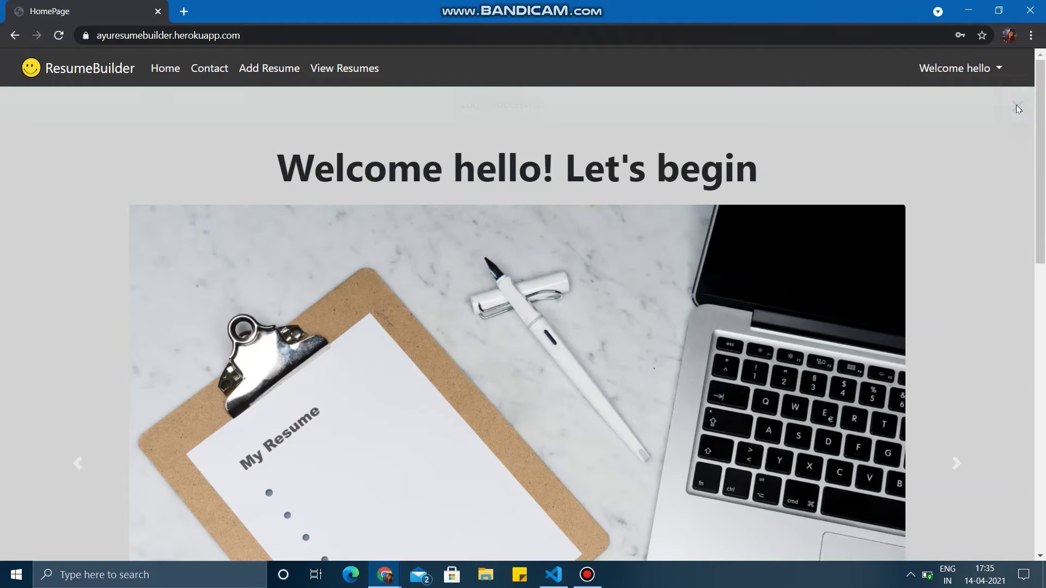
scroll(880, 173, down, 1)
scroll(748, 131, up, 1)
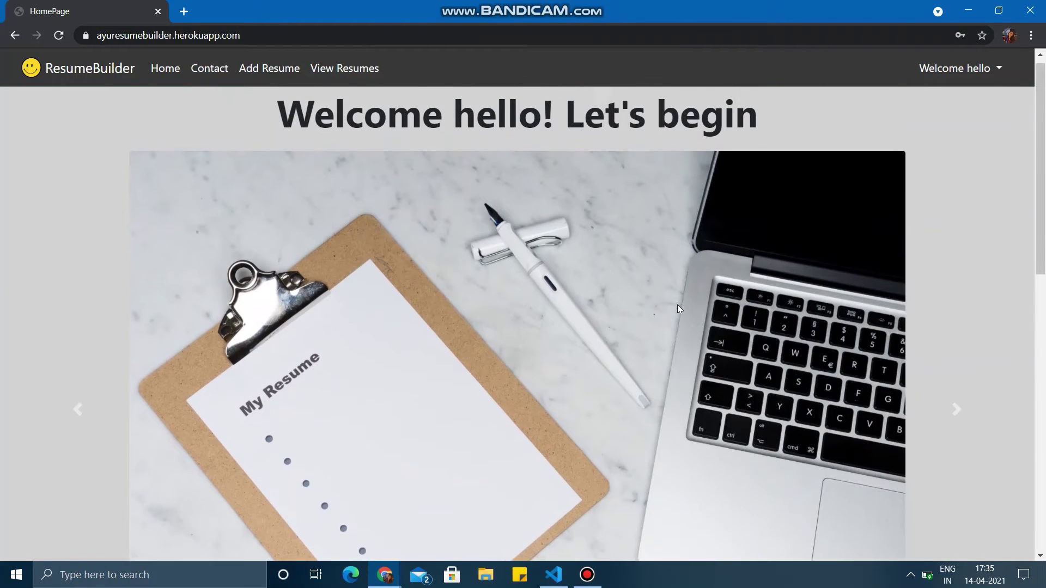
scroll(818, 297, down, 8)
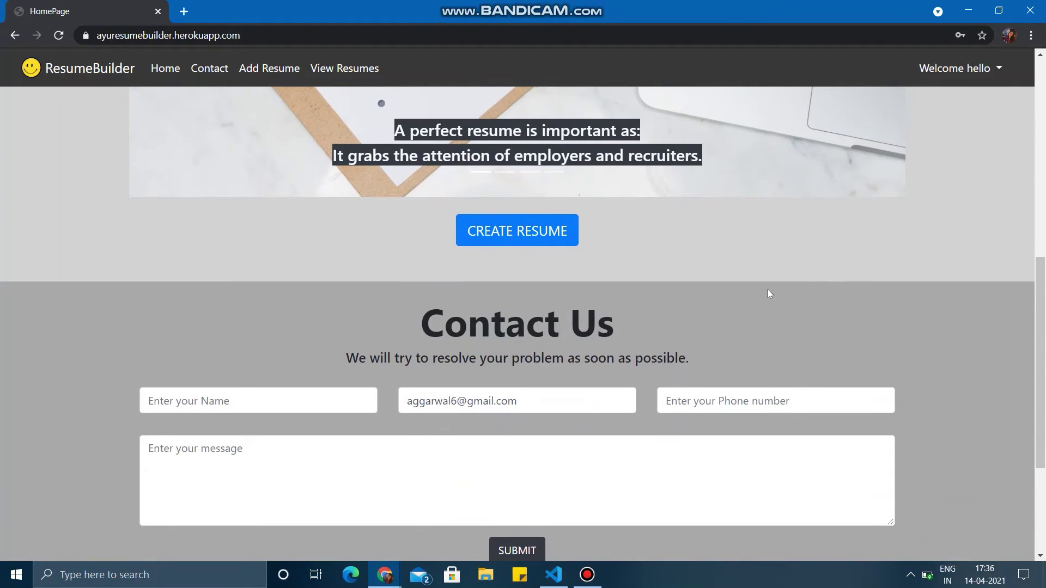
scroll(762, 283, down, 4)
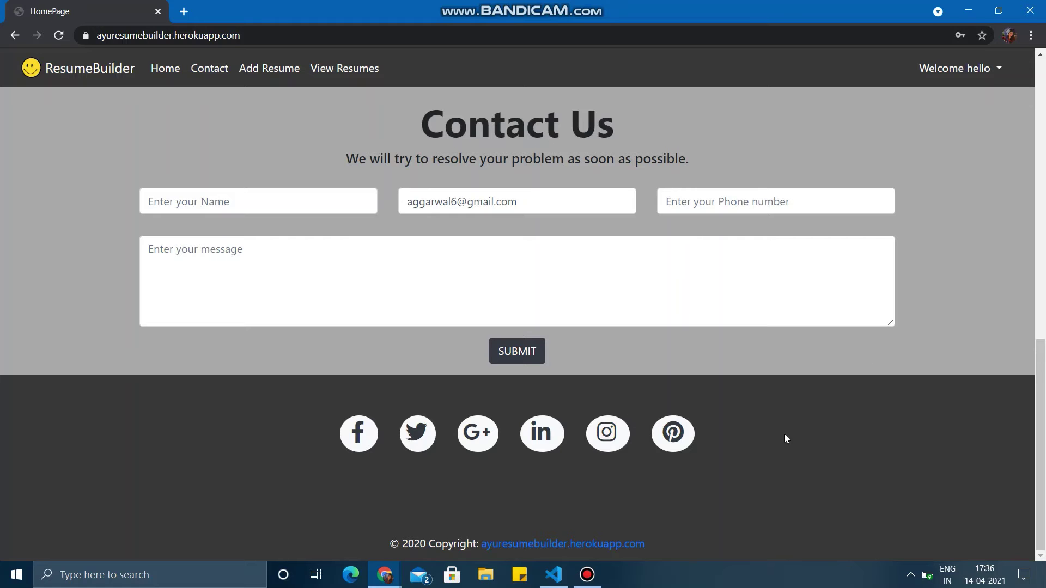
scroll(750, 374, up, 12)
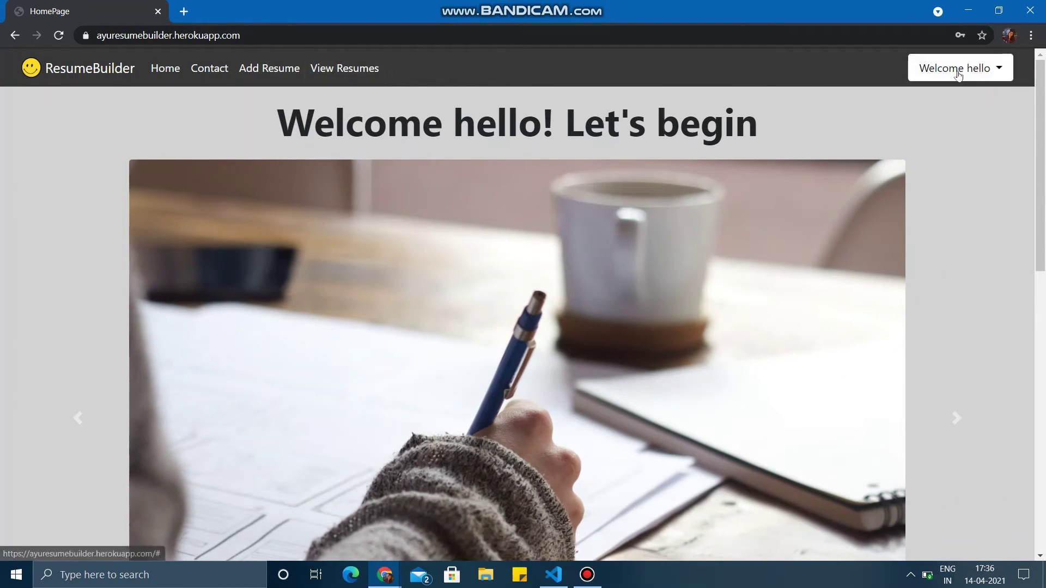
- Check the account menu without logging out, view the resume list, and start a new resume
click(954, 71)
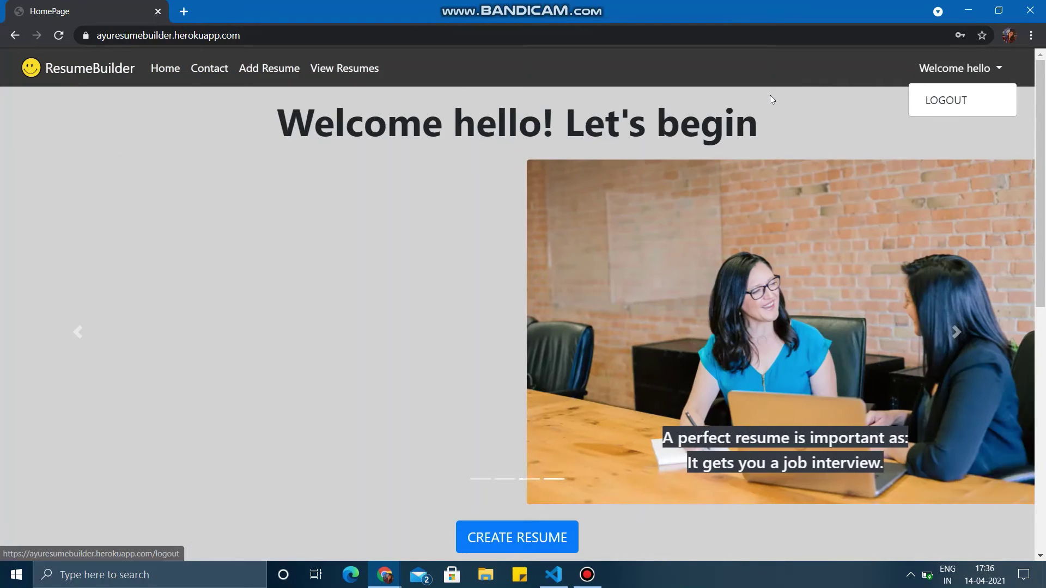
click(769, 99)
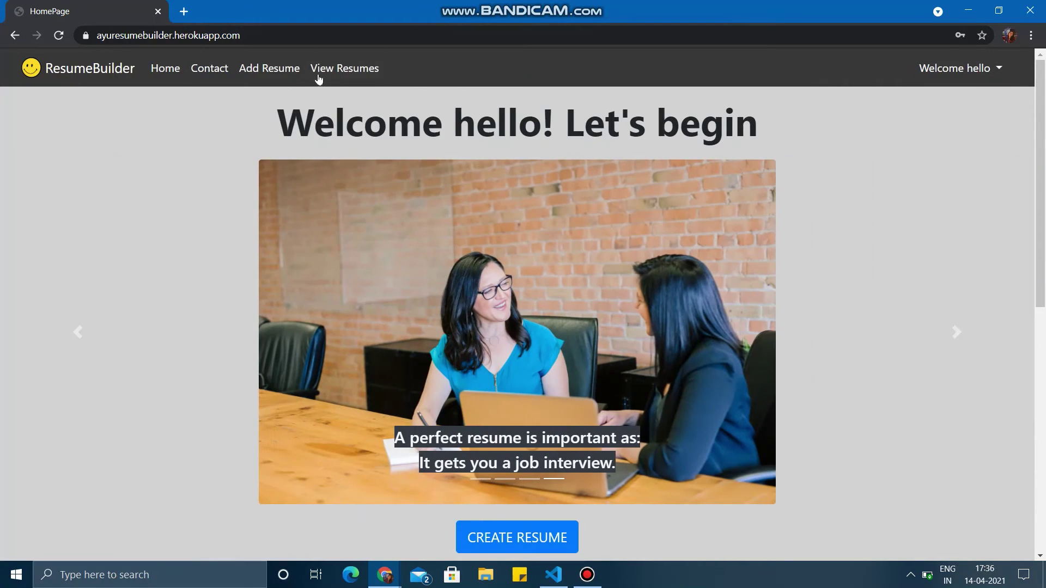
click(336, 71)
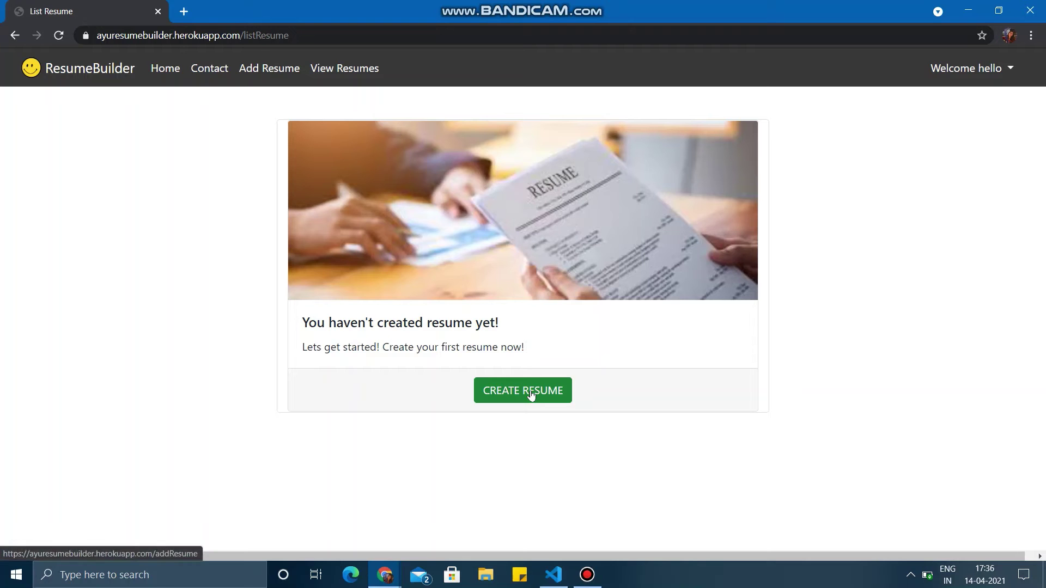
click(274, 69)
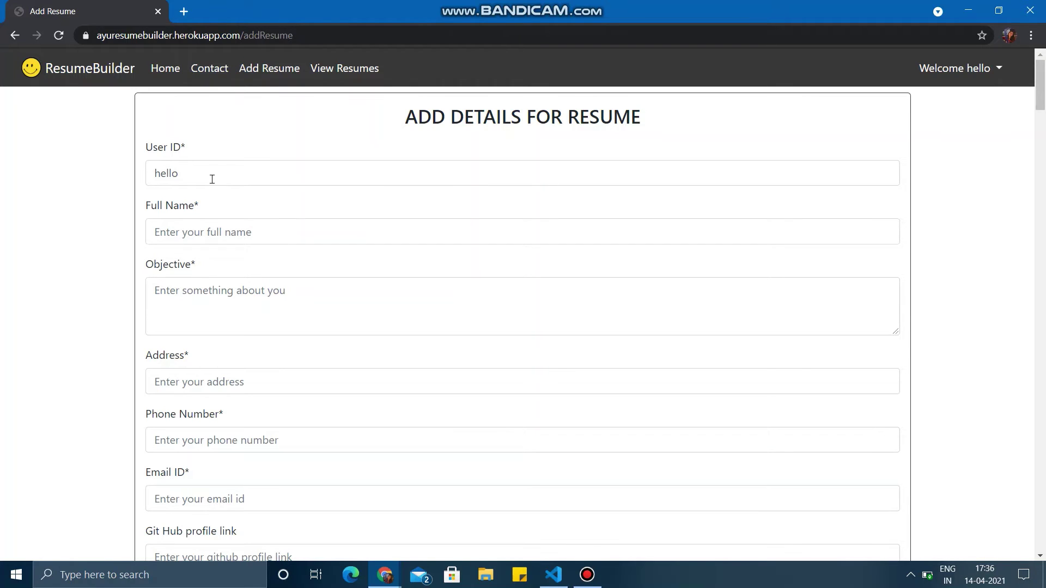
- Autofill name, address and email, add objective 'i am second year student' and the phone number
click(205, 228)
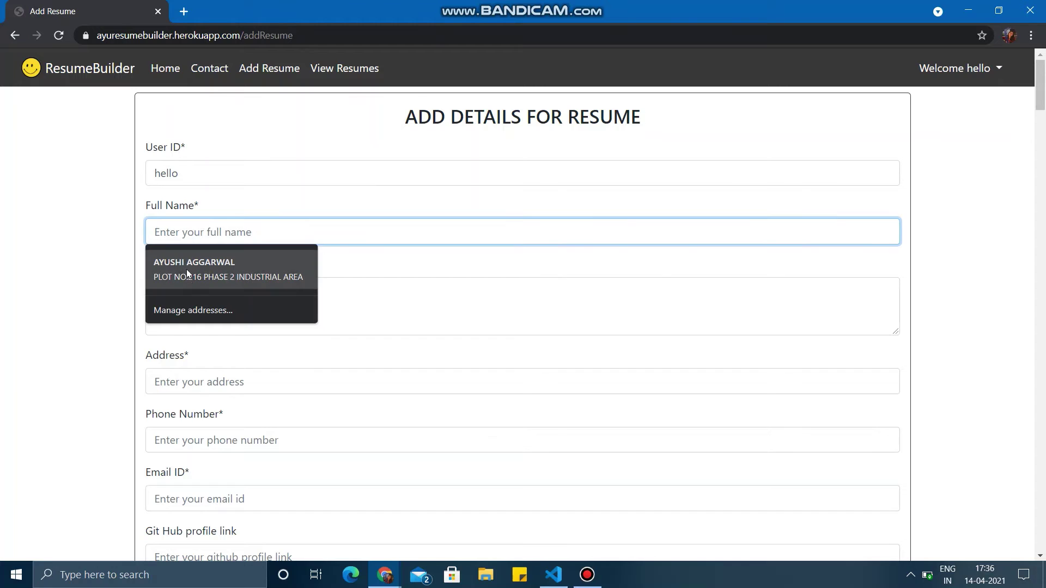
click(186, 272)
scroll(186, 353, down, 1)
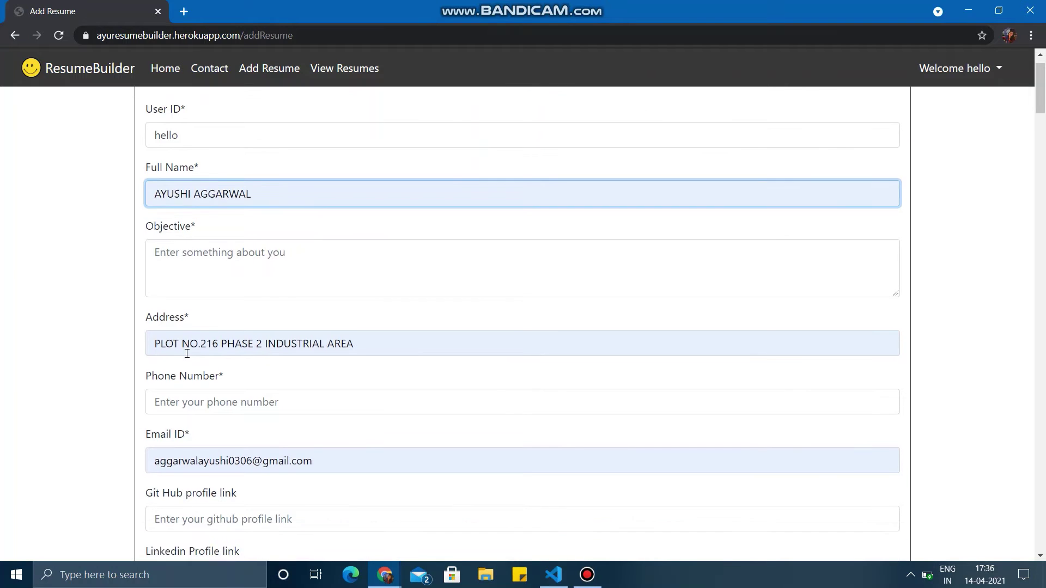
click(199, 270)
text(i m)
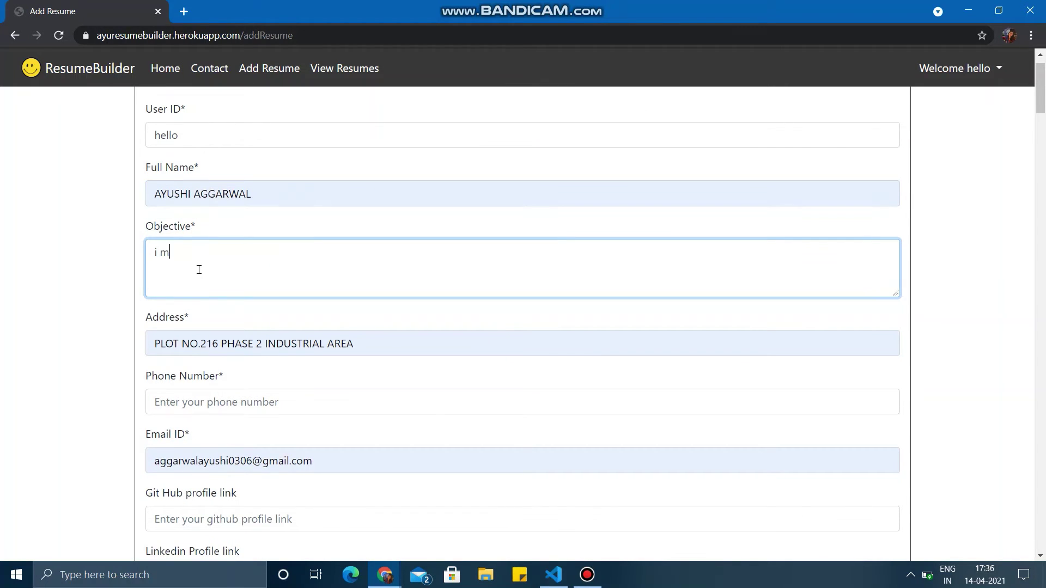
text(a s am second year student)
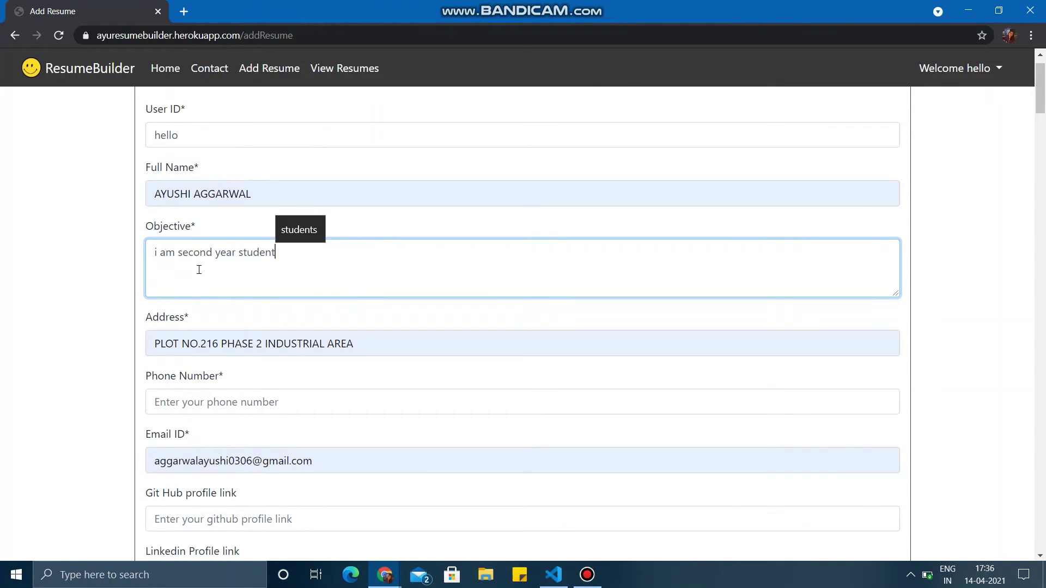
scroll(224, 349, down, 1)
click(205, 377)
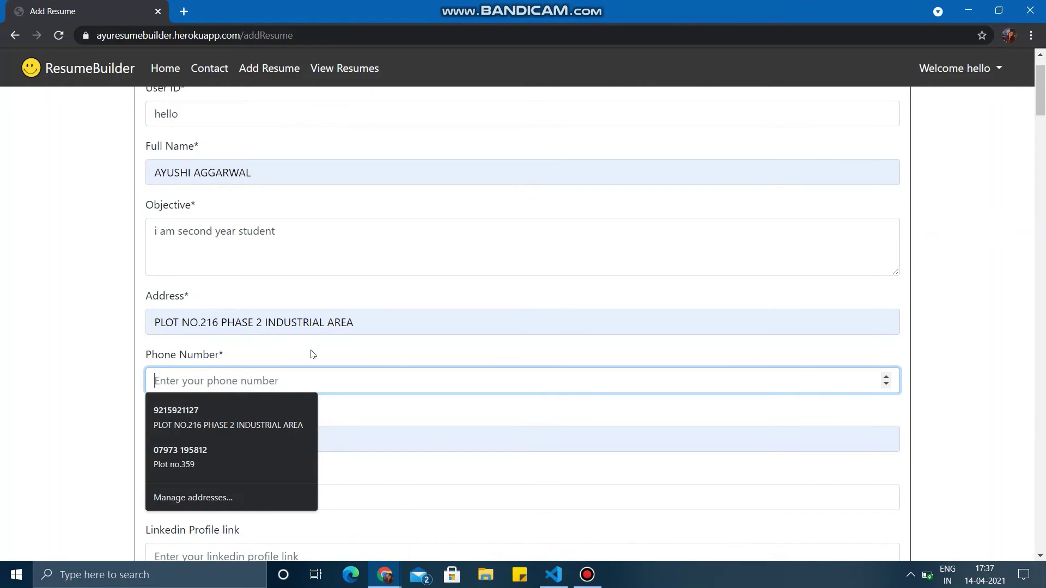
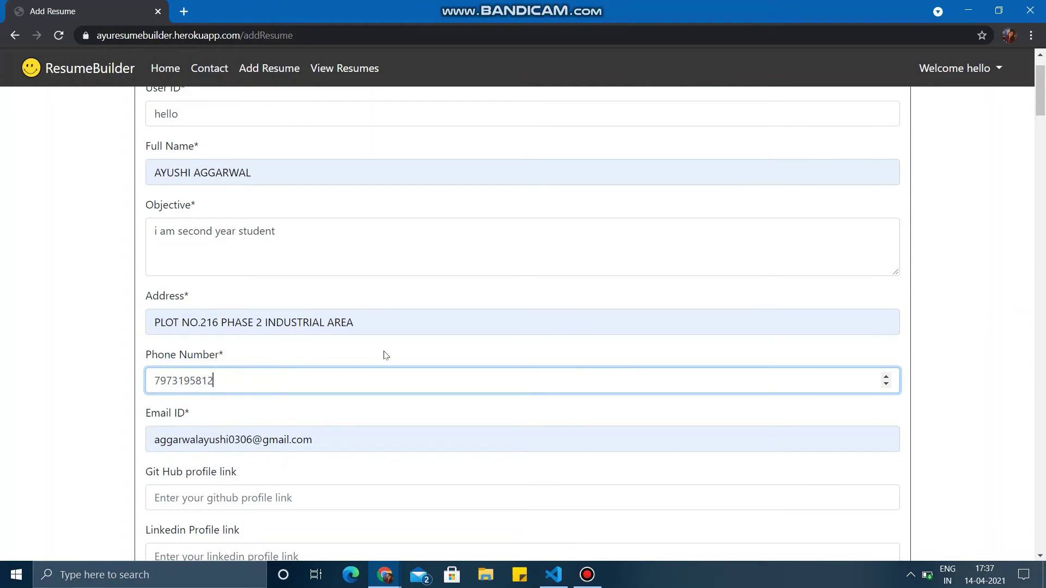
scroll(384, 355, down, 2)
scroll(384, 355, down, 2)
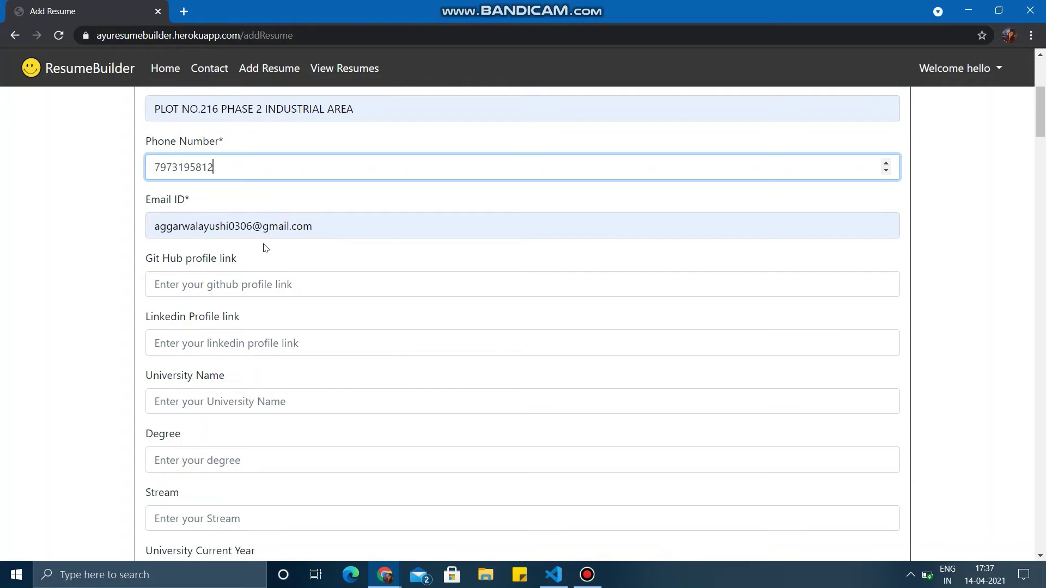
scroll(254, 285, down, 3)
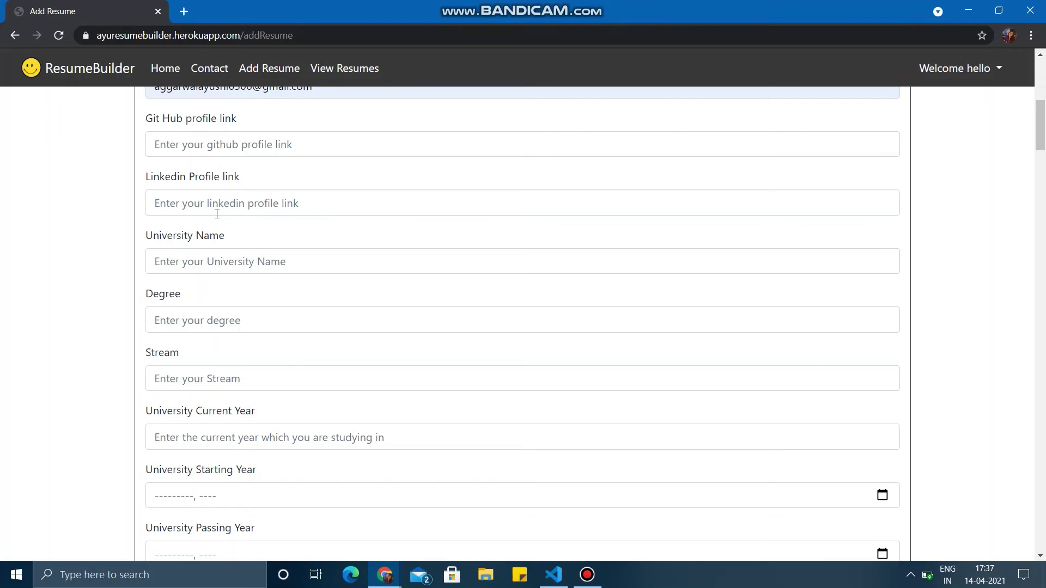
scroll(216, 214, down, 3)
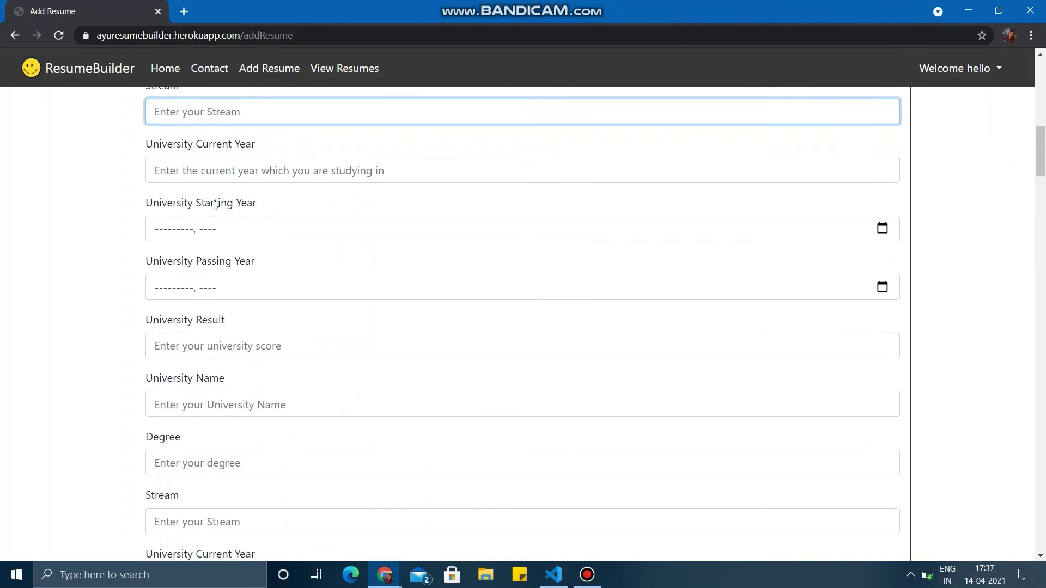
scroll(245, 203, up, 1)
scroll(301, 277, down, 1)
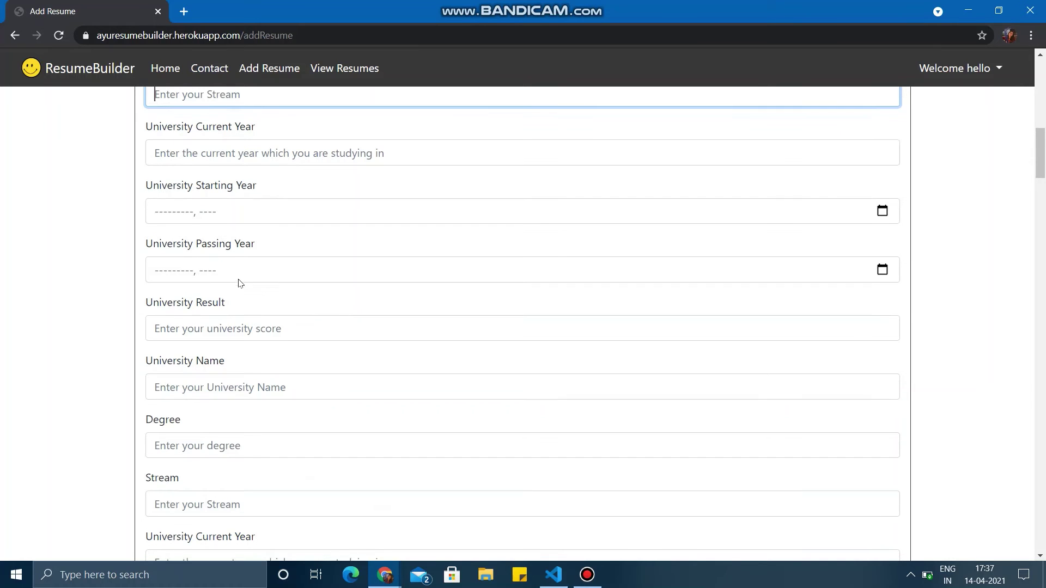
scroll(240, 283, down, 5)
scroll(238, 283, down, 6)
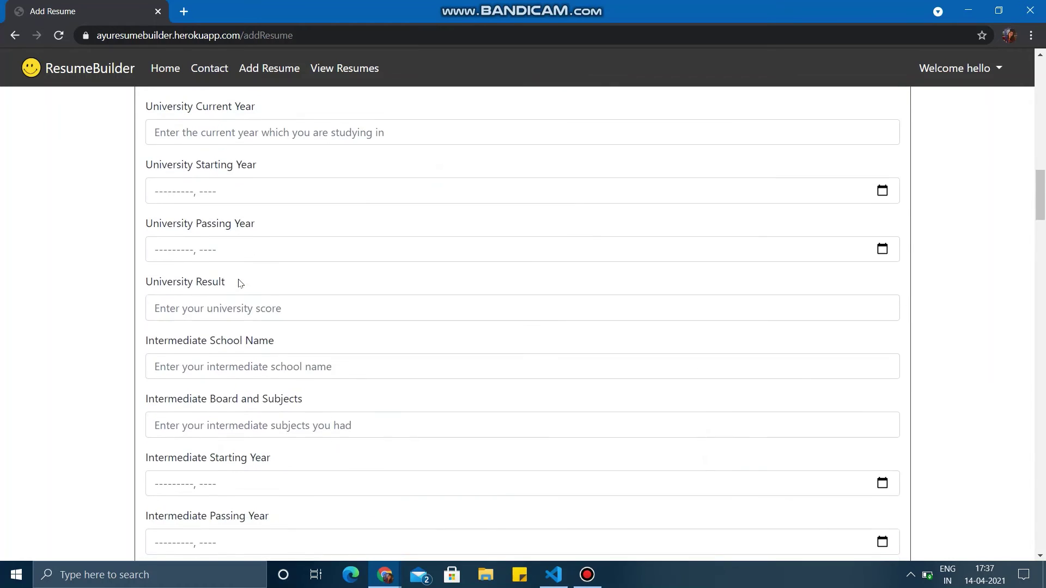
scroll(252, 286, down, 9)
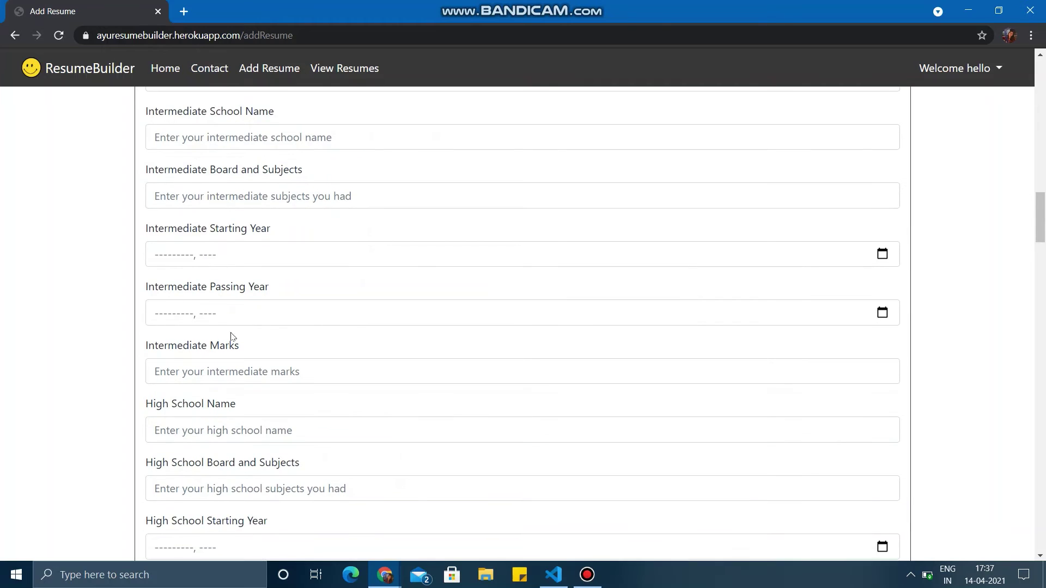
scroll(234, 305, down, 5)
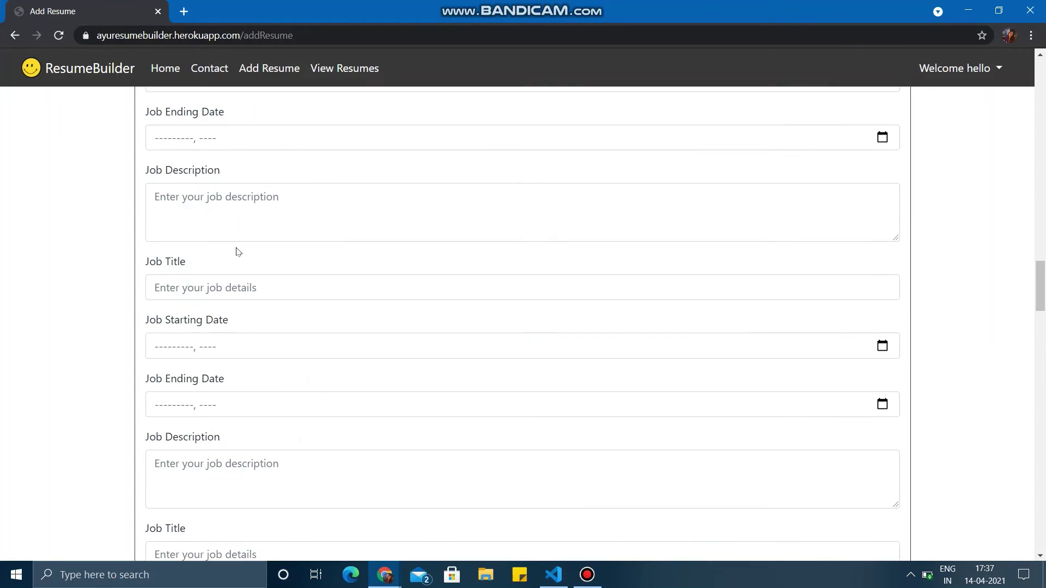
scroll(238, 252, down, 6)
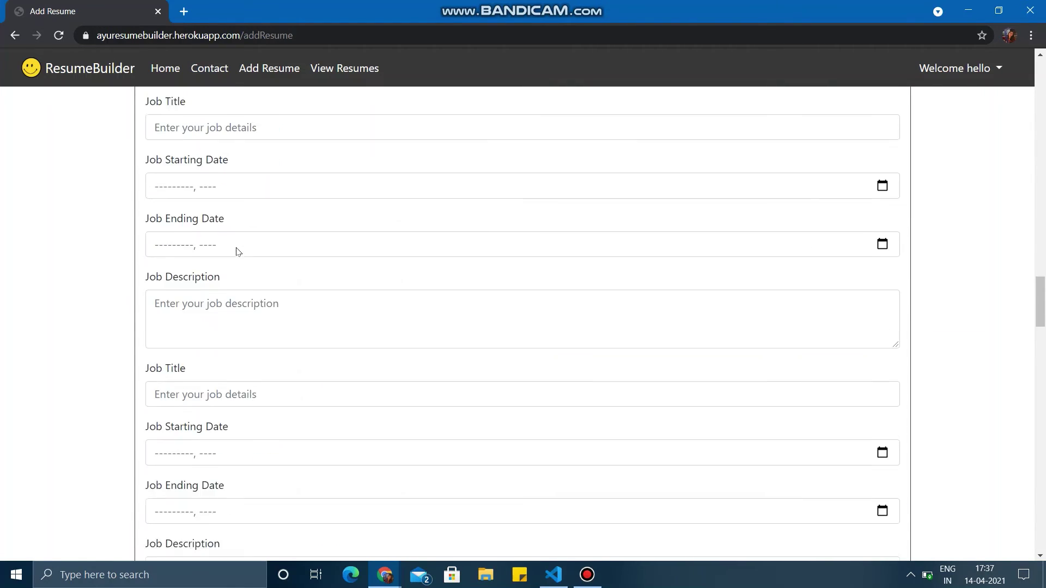
scroll(238, 251, down, 20)
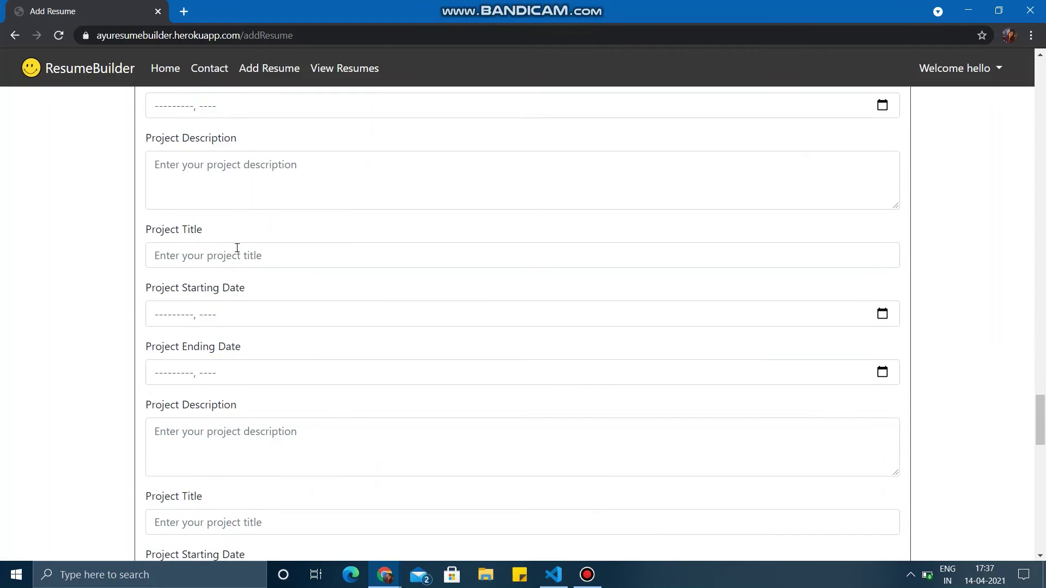
scroll(238, 243, down, 10)
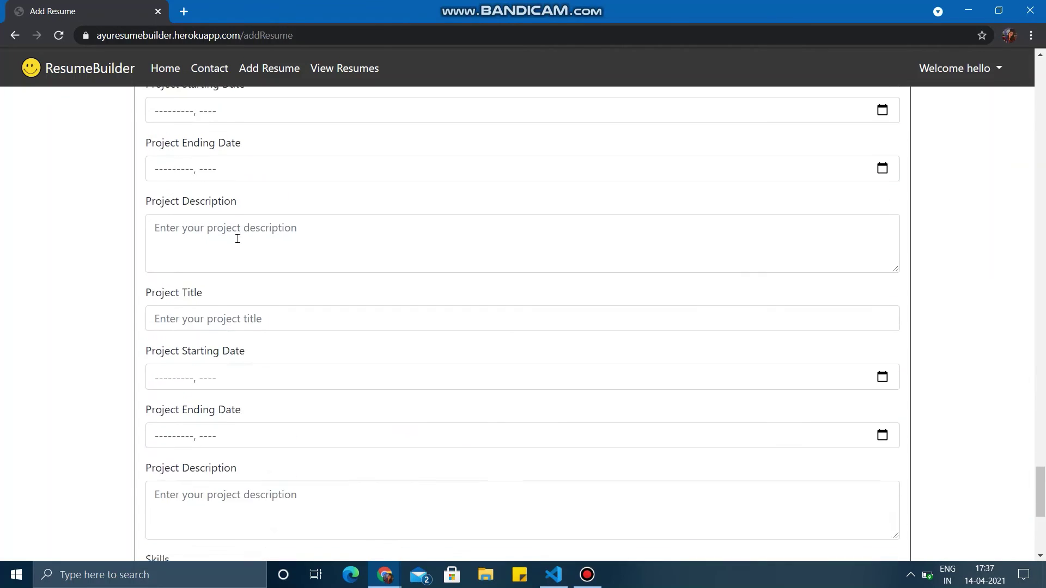
scroll(238, 243, down, 4)
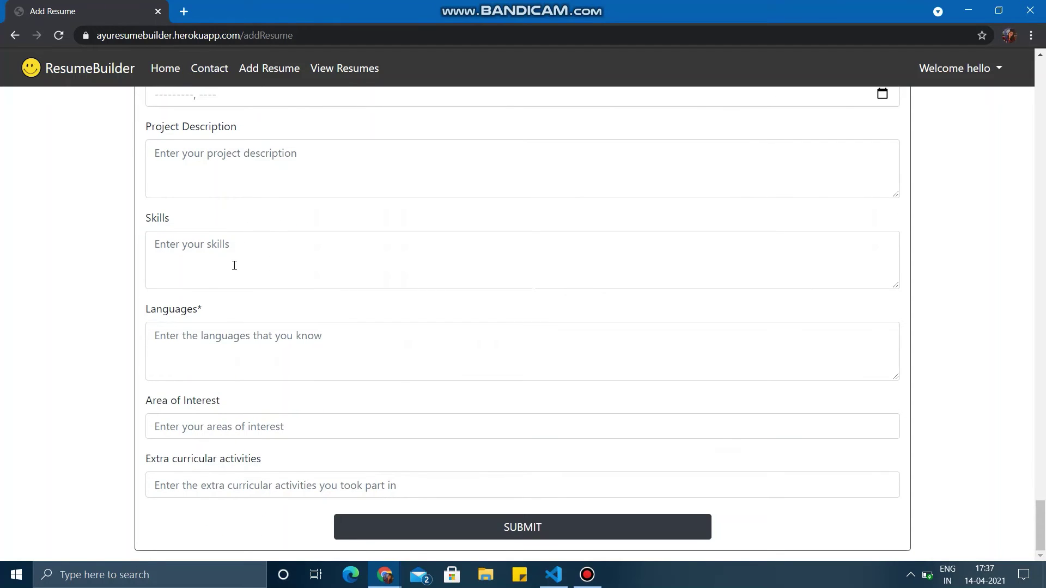
- Enter skills 'C C++ django' and languages 'english hindi punjabi'
click(235, 266)
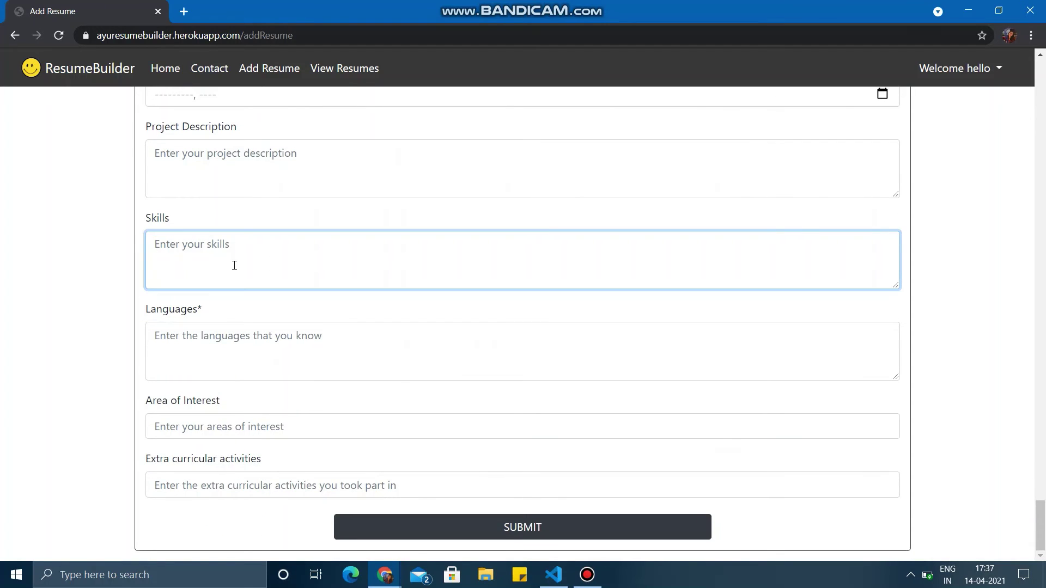
text(C C++ django)
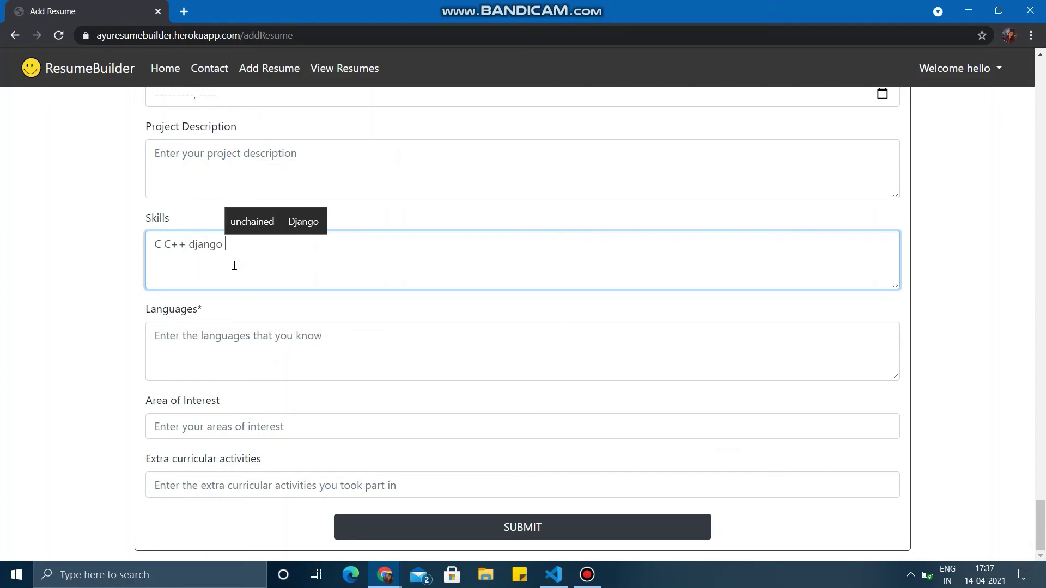
click(228, 343)
text(en)
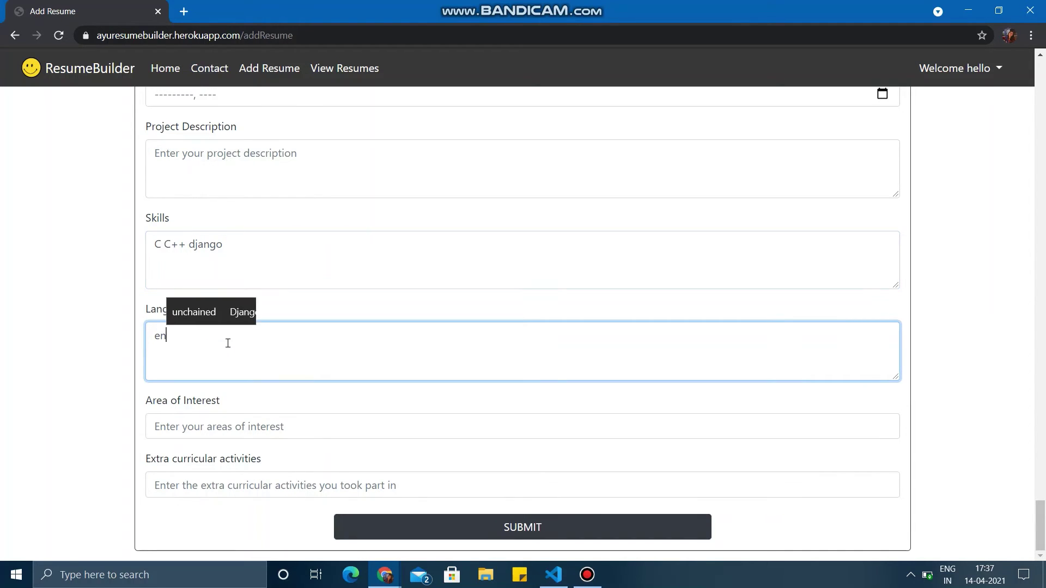
text(glish hindi )
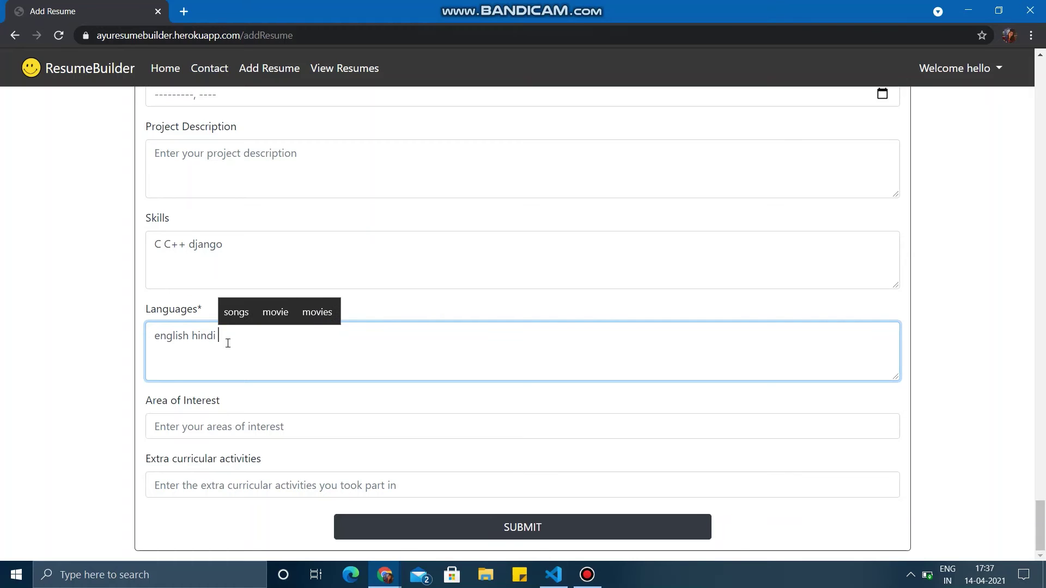
text(punjabi)
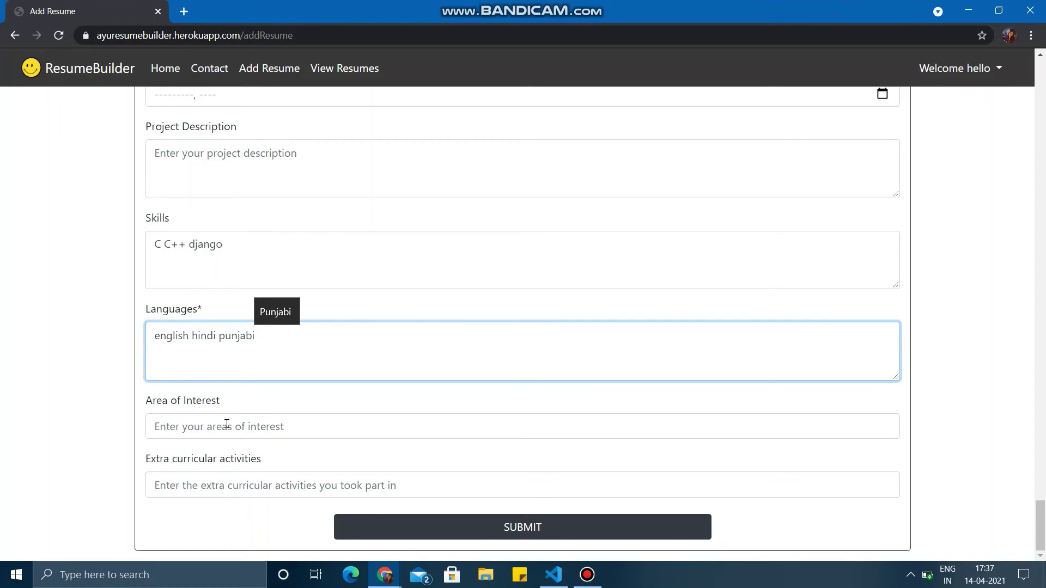
- Set area of interest to web development, add the NCC cadet activity, and submit
click(227, 424)
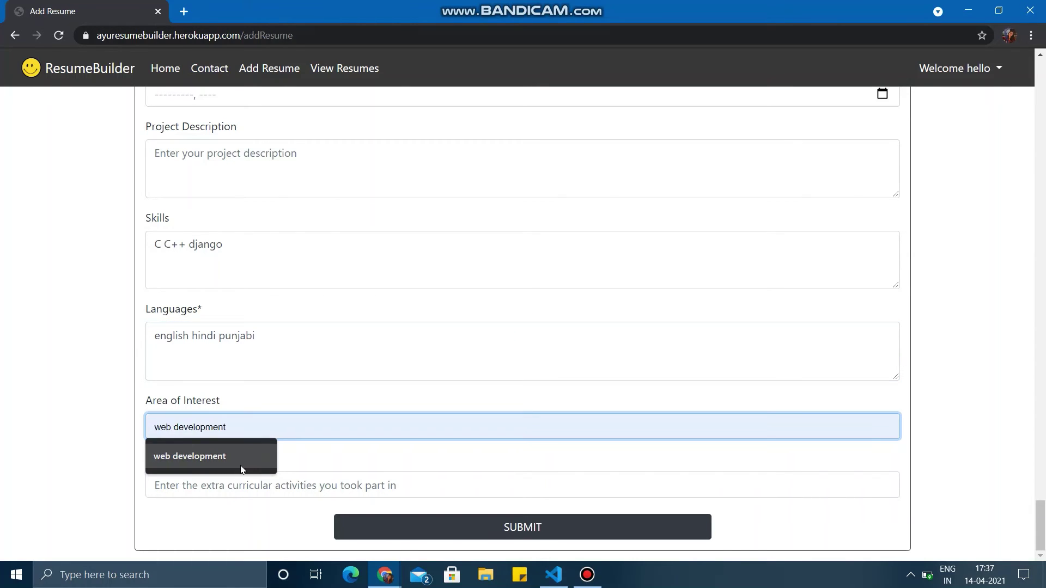
click(242, 456)
click(239, 485)
click(233, 512)
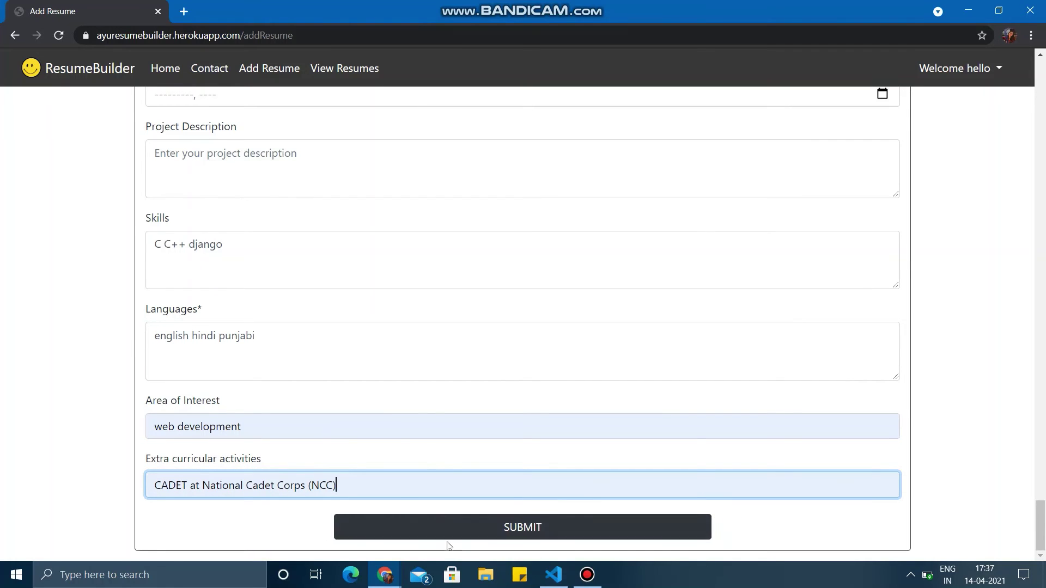
click(450, 525)
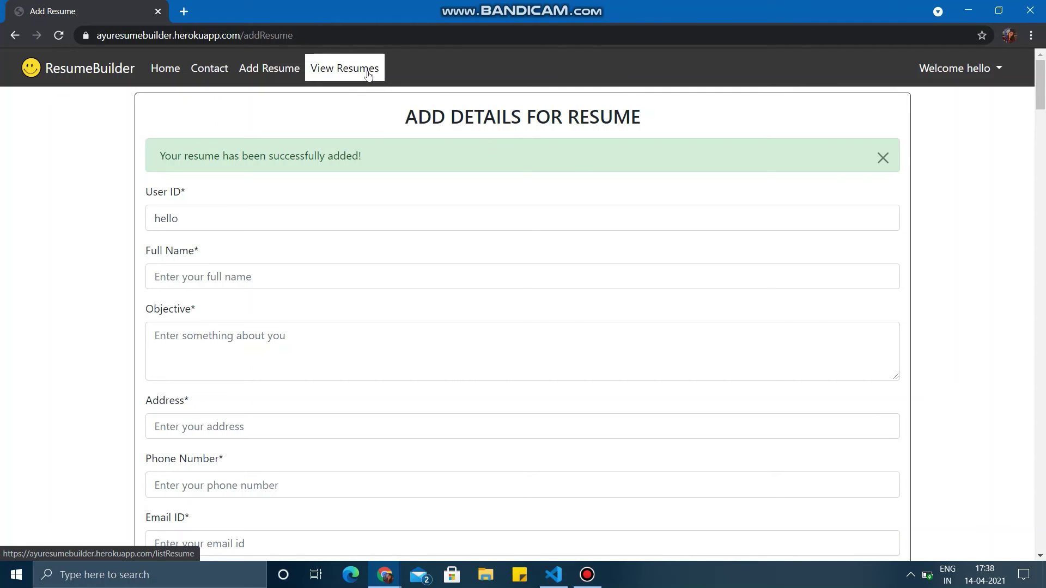
click(368, 74)
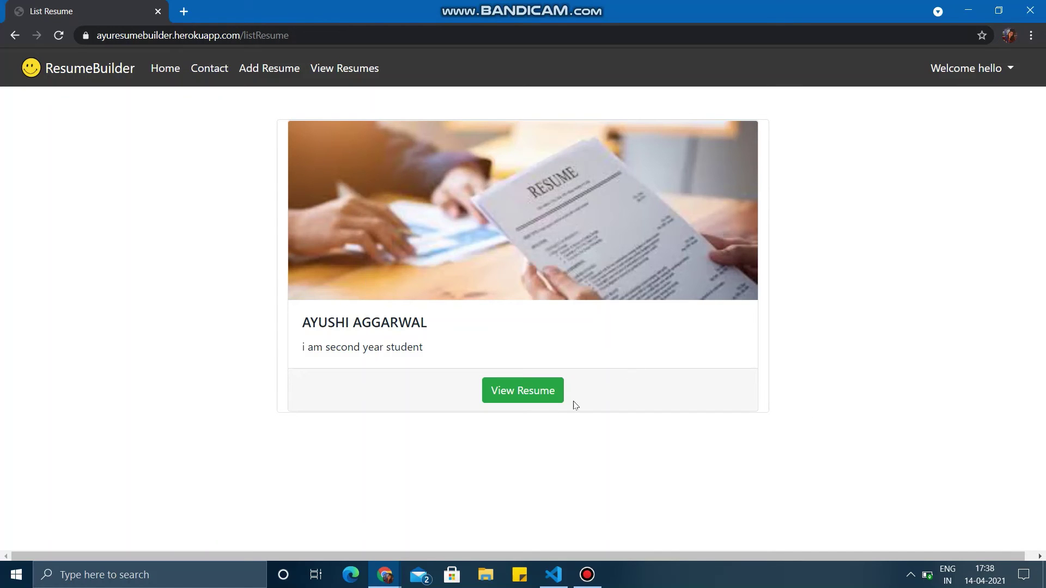
click(533, 391)
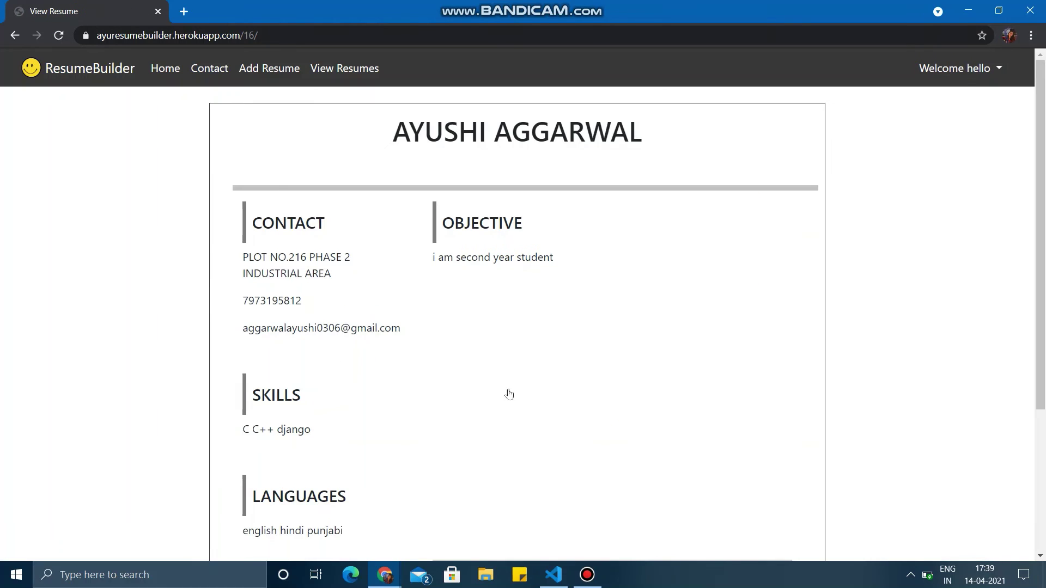
scroll(516, 385, down, 3)
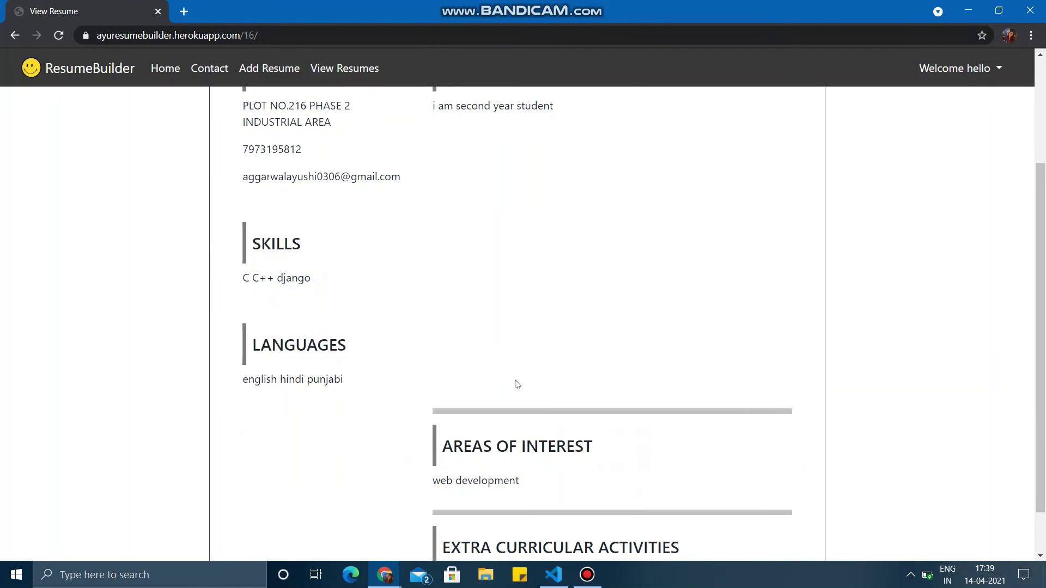
scroll(465, 231, up, 2)
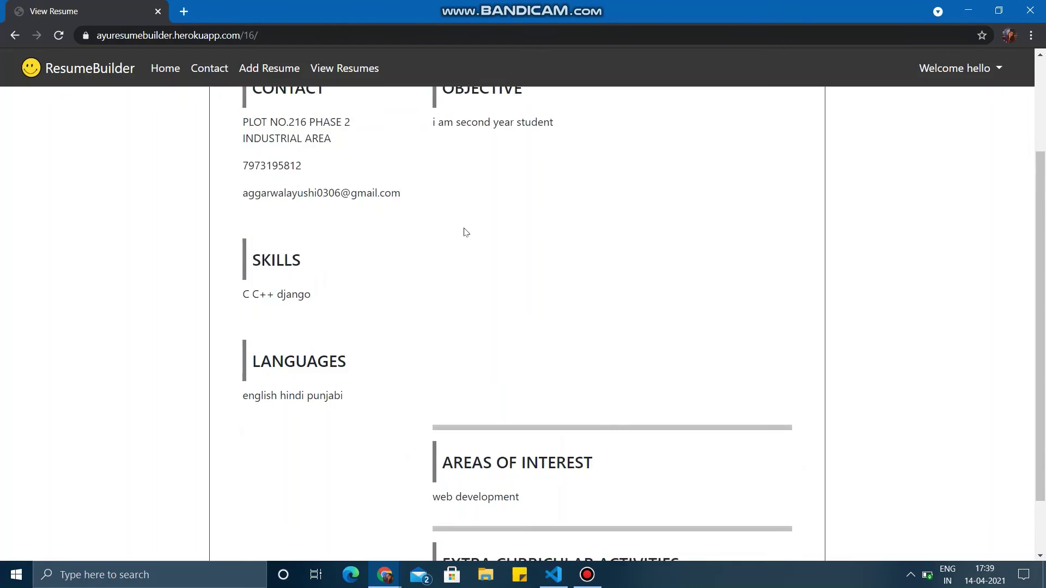
click(266, 71)
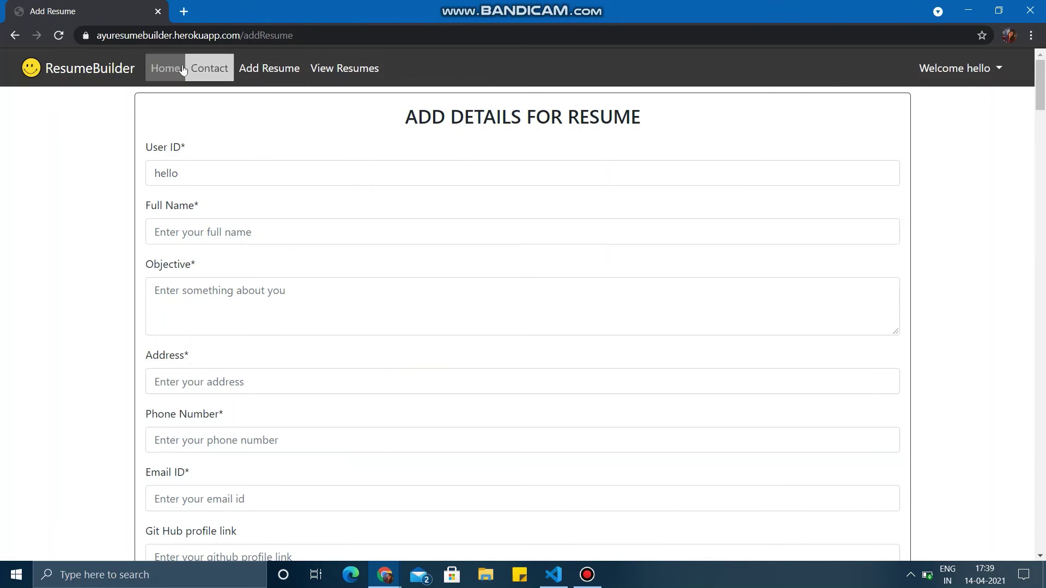
- Return to the home page and log out of the current account
click(165, 68)
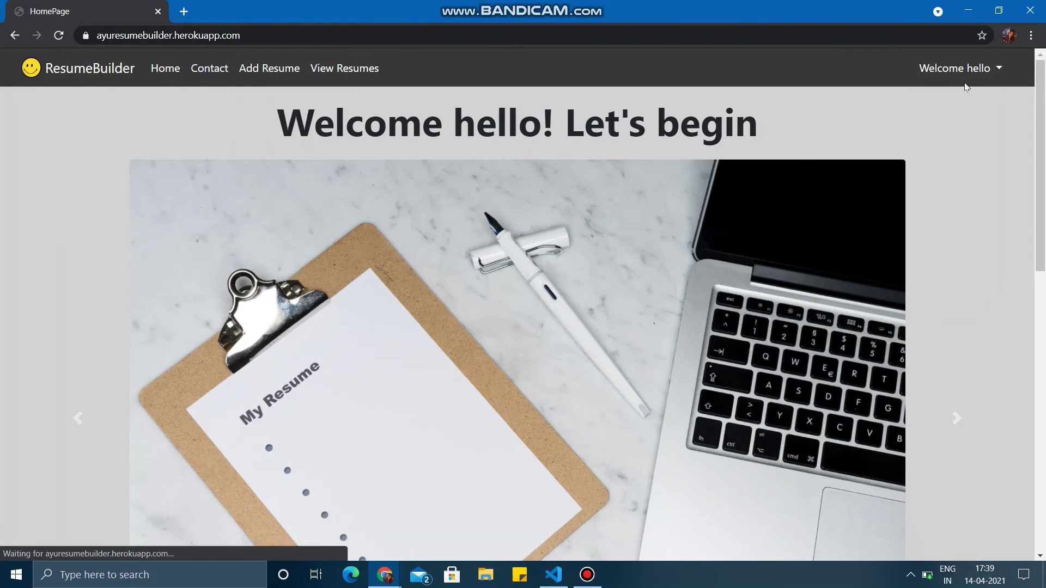
click(967, 70)
click(964, 104)
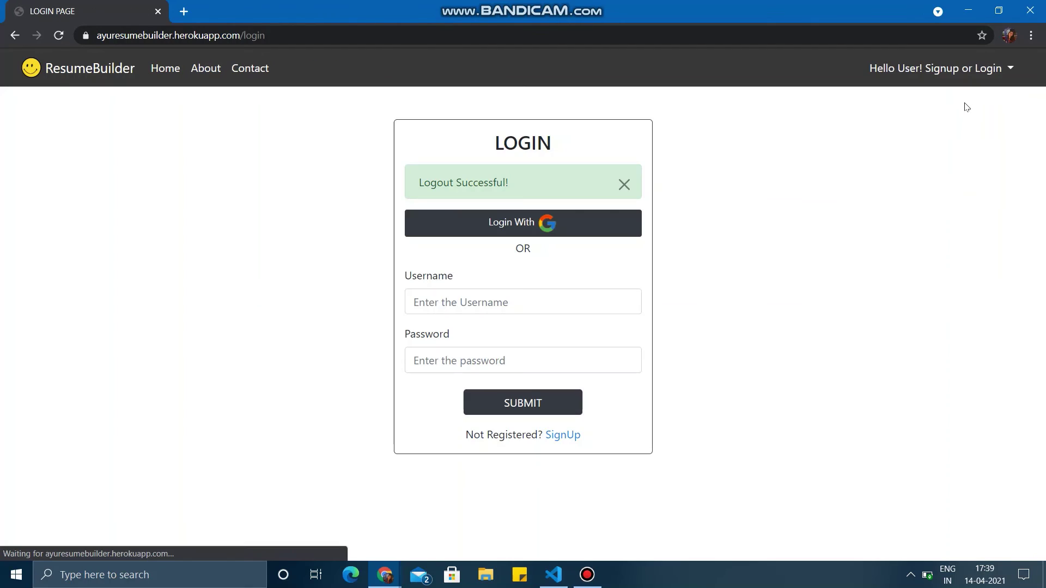
- Log in as a different saved user with that account's password
click(509, 300)
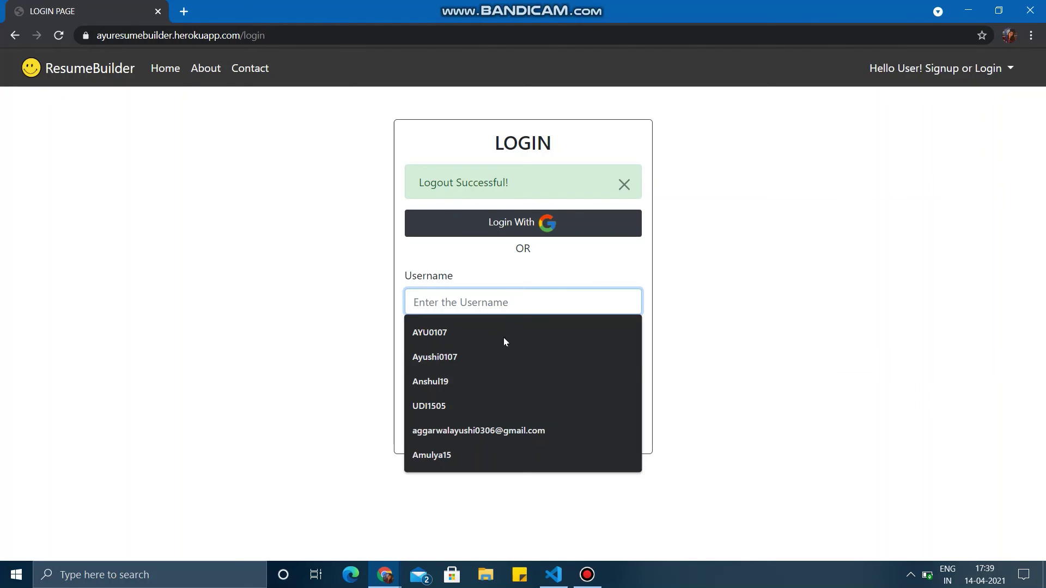
click(497, 361)
click(498, 370)
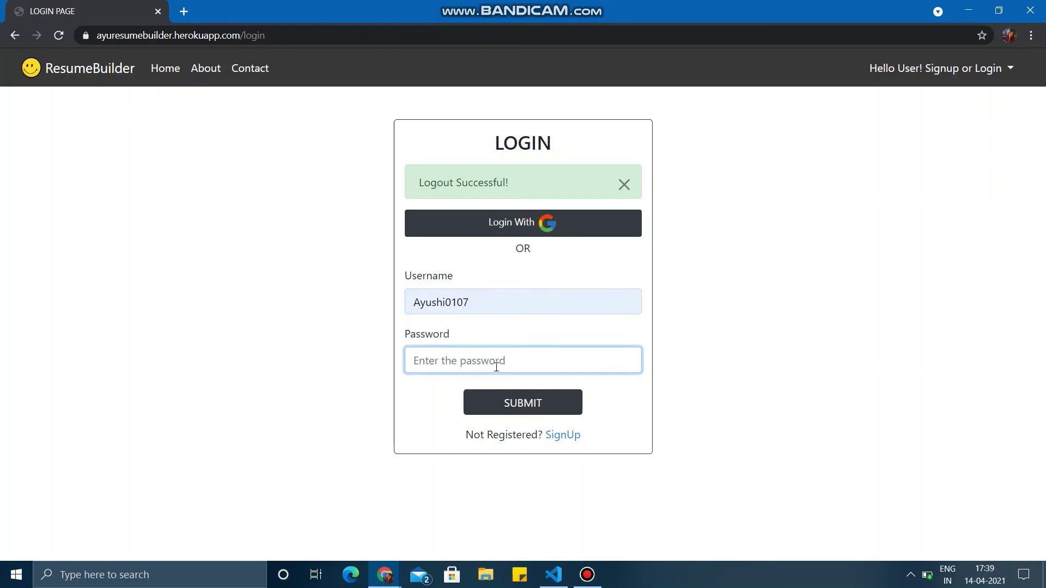
text(•)
key(Return)
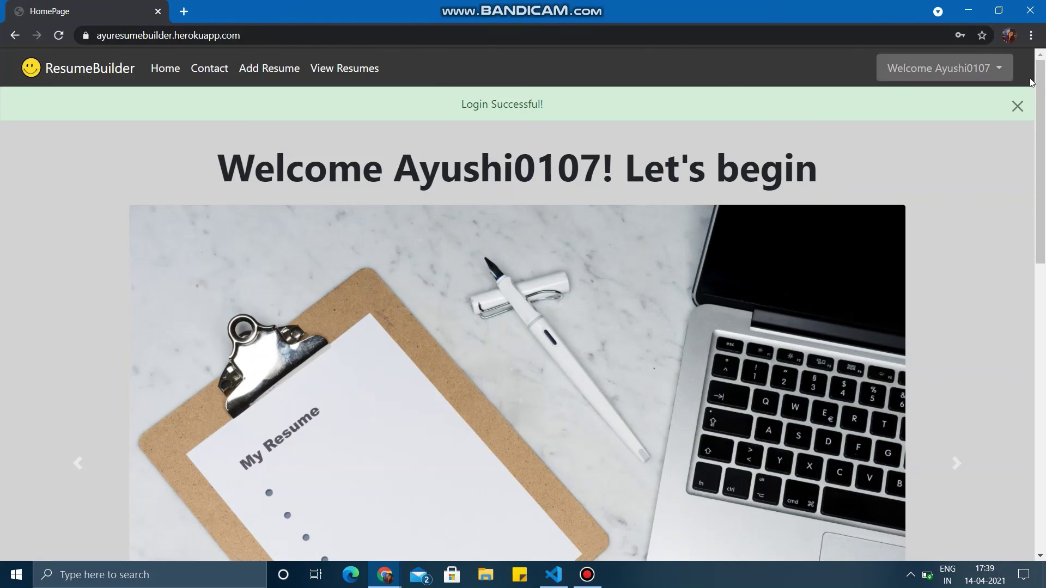
- Dismiss the Login Successful alert and bring up this user's saved resumes list
click(1017, 106)
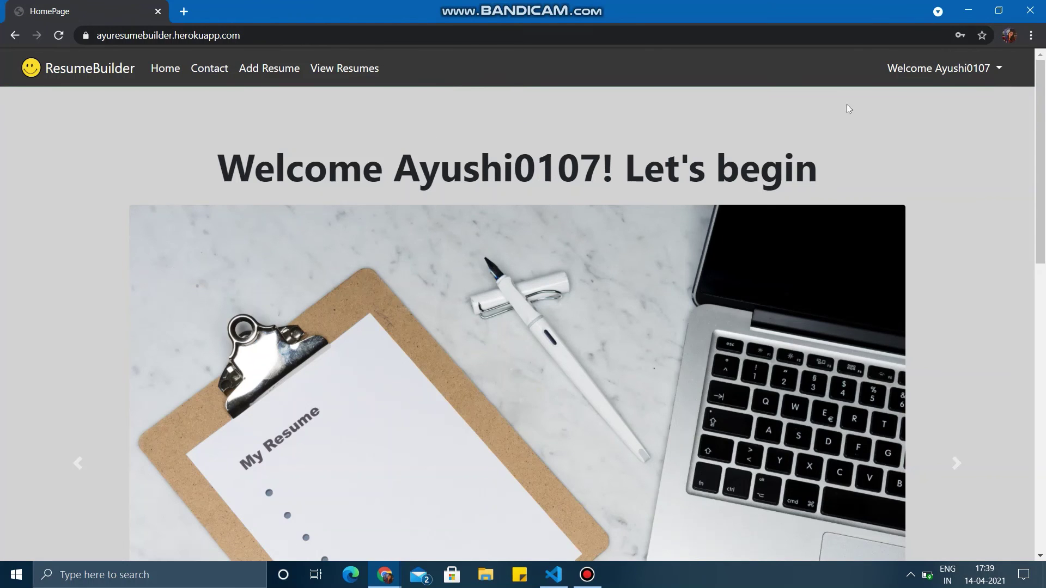
click(323, 73)
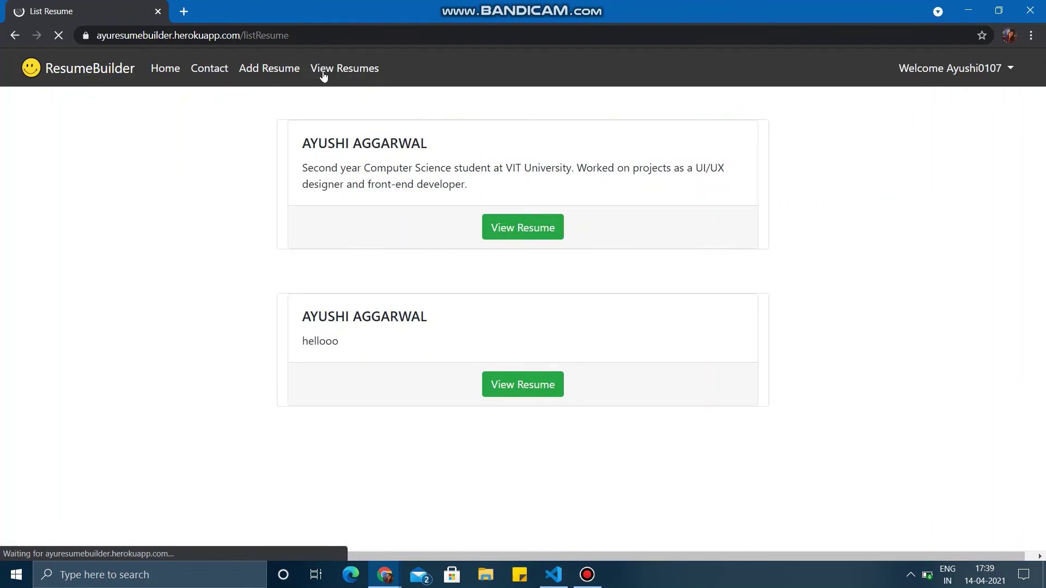
scroll(417, 335, down, 1)
scroll(382, 321, up, 1)
scroll(354, 308, down, 1)
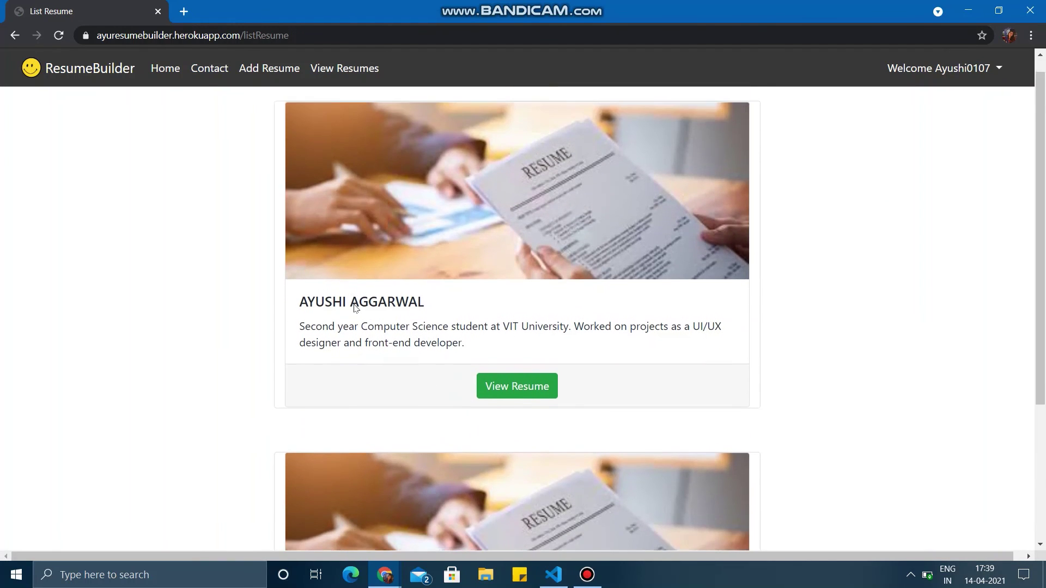
scroll(354, 308, down, 2)
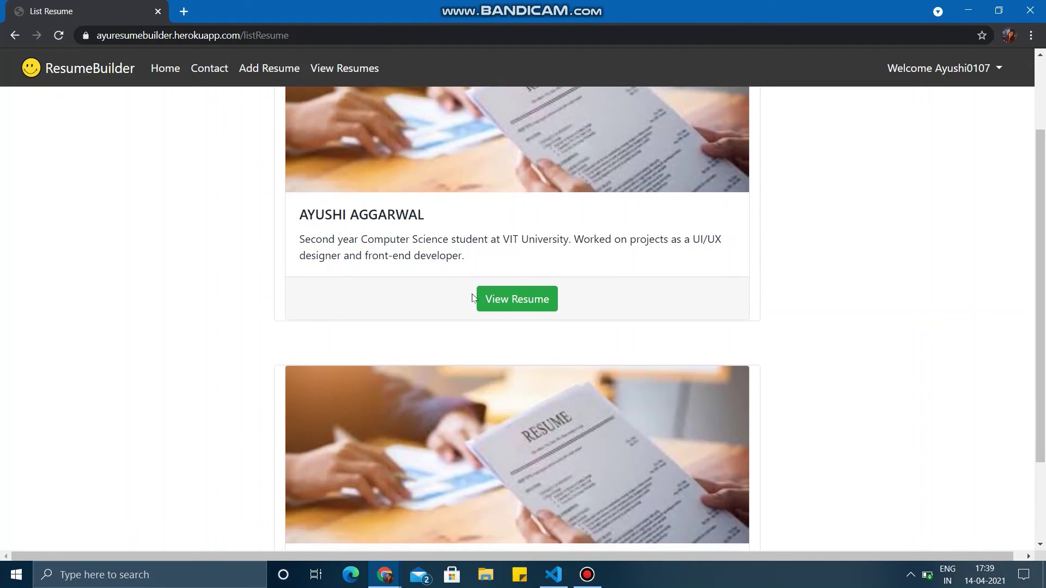
- Open the first resume and read its skills, education, experience, projects and NCC activity
click(504, 303)
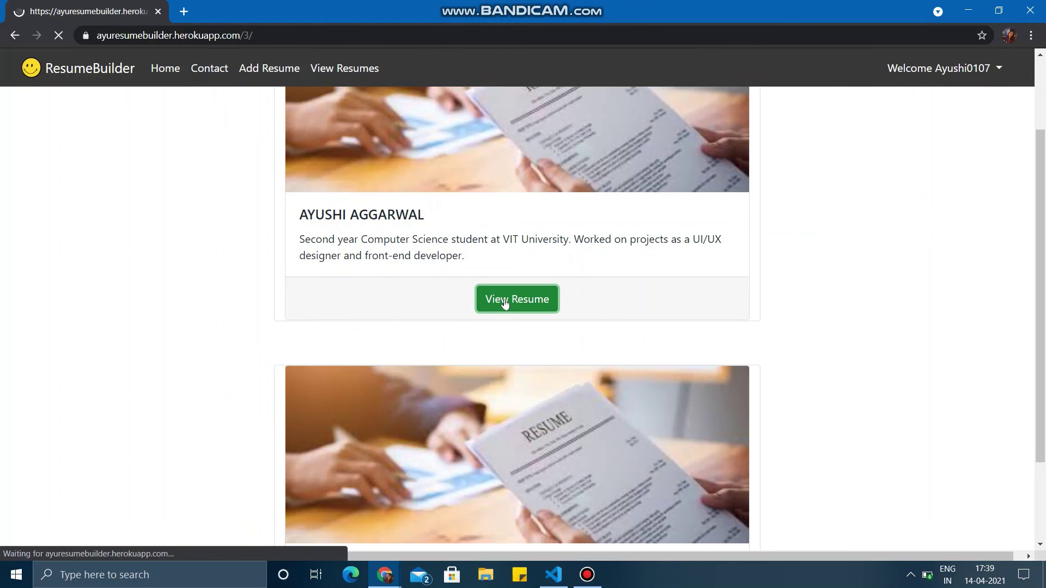
scroll(501, 410, down, 1)
scroll(501, 409, up, 1)
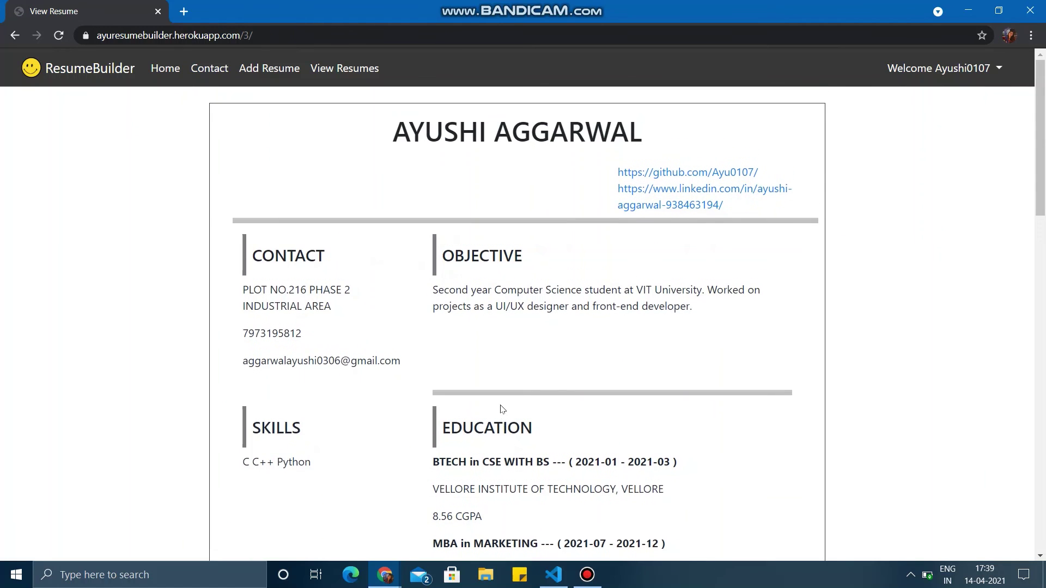
scroll(502, 409, down, 4)
scroll(501, 405, down, 13)
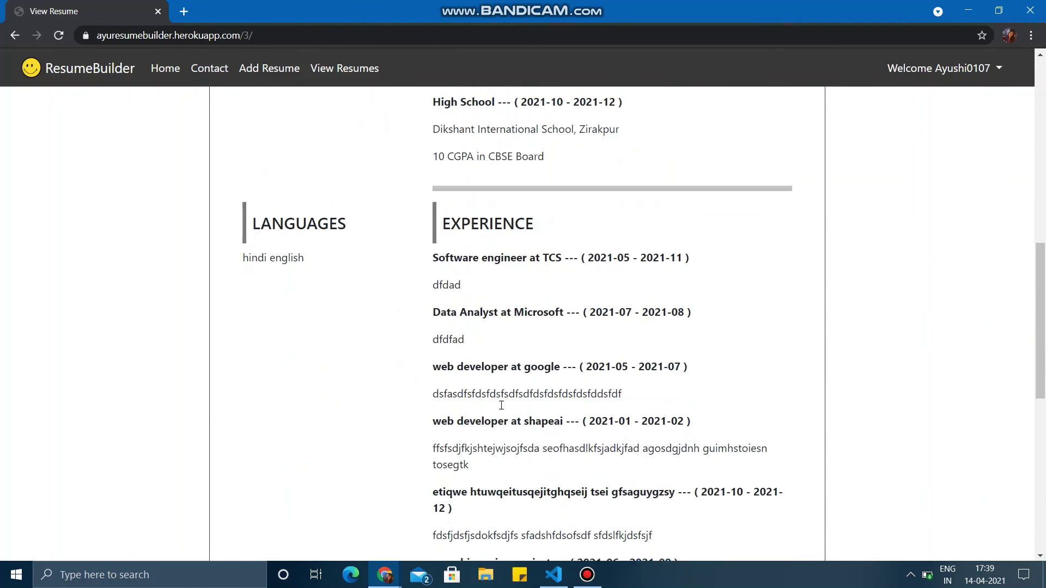
scroll(501, 405, down, 4)
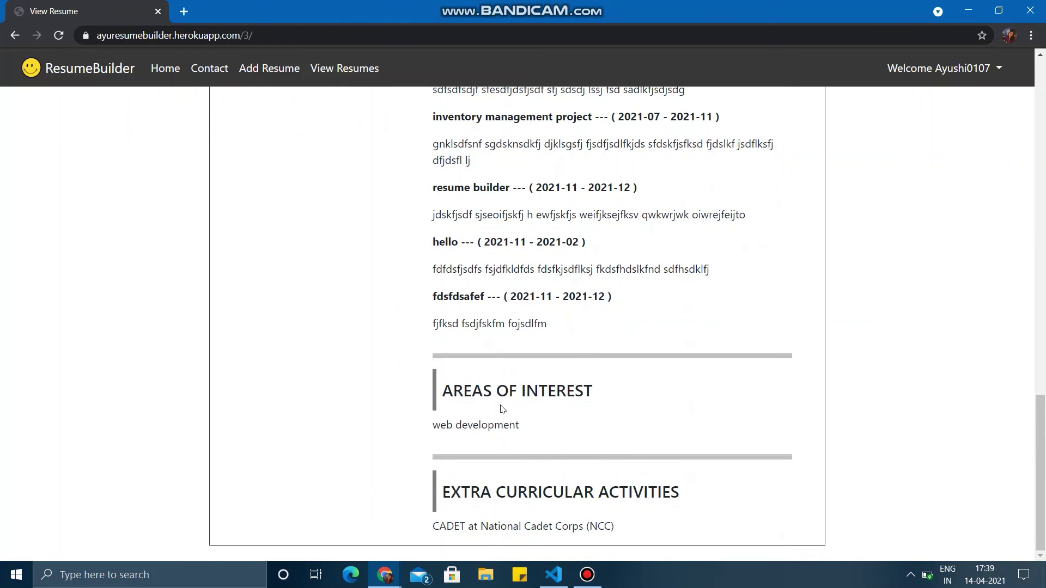
scroll(501, 410, up, 18)
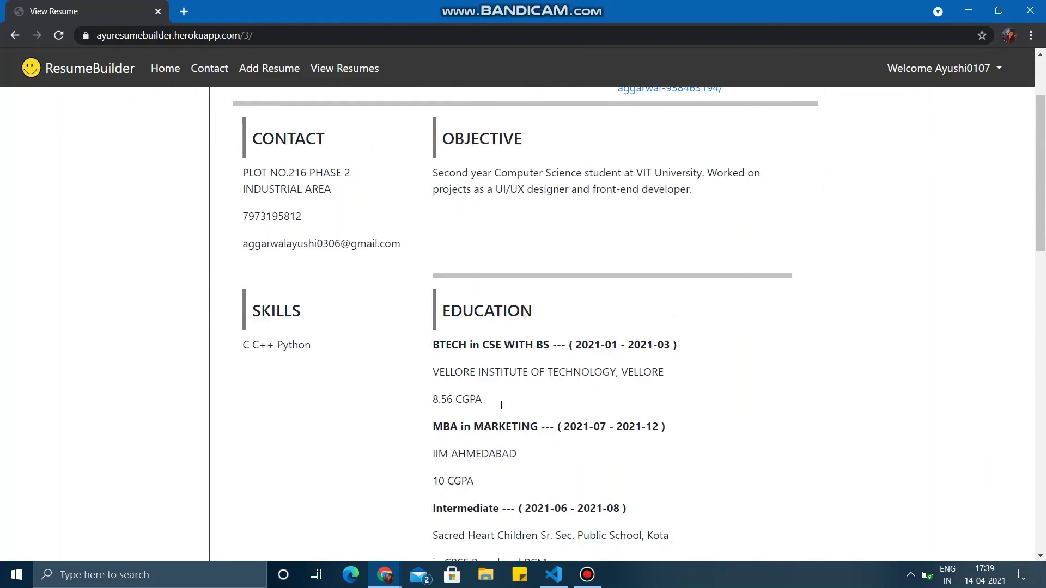
scroll(501, 405, up, 3)
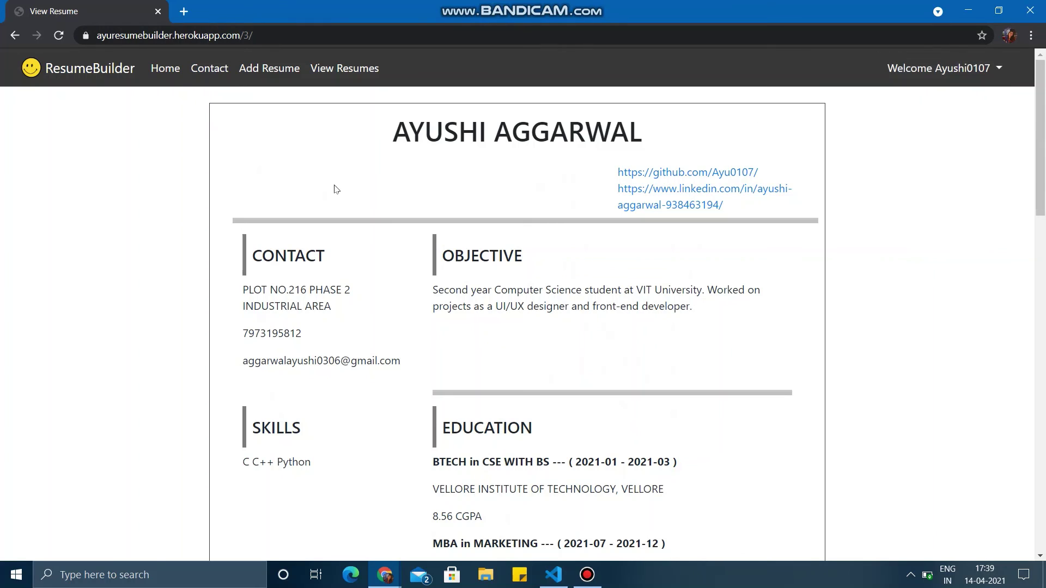
click(158, 78)
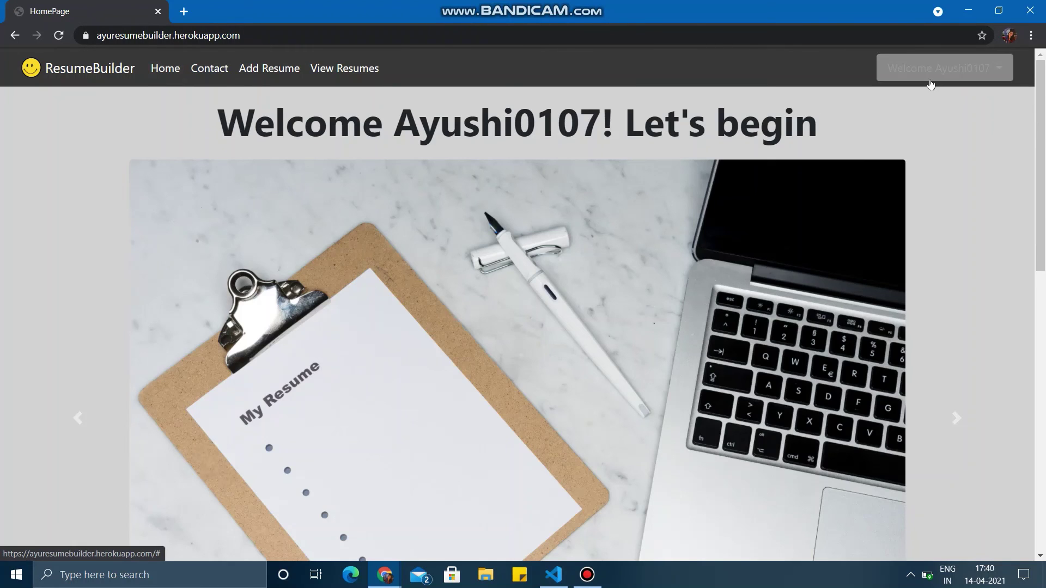
- Log out of the second account from the Welcome menu and close the Logout Successful alert
click(931, 83)
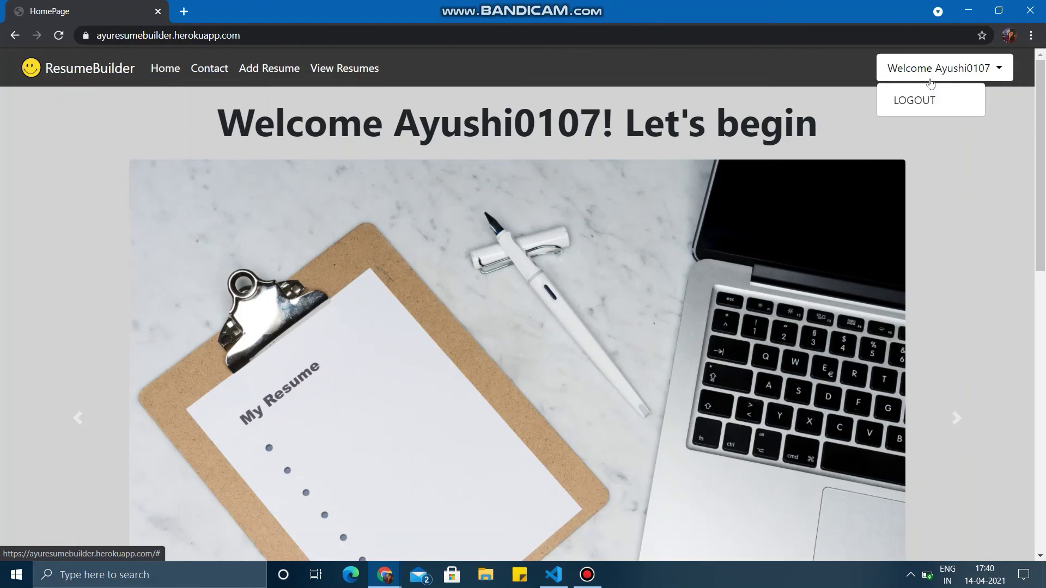
click(924, 100)
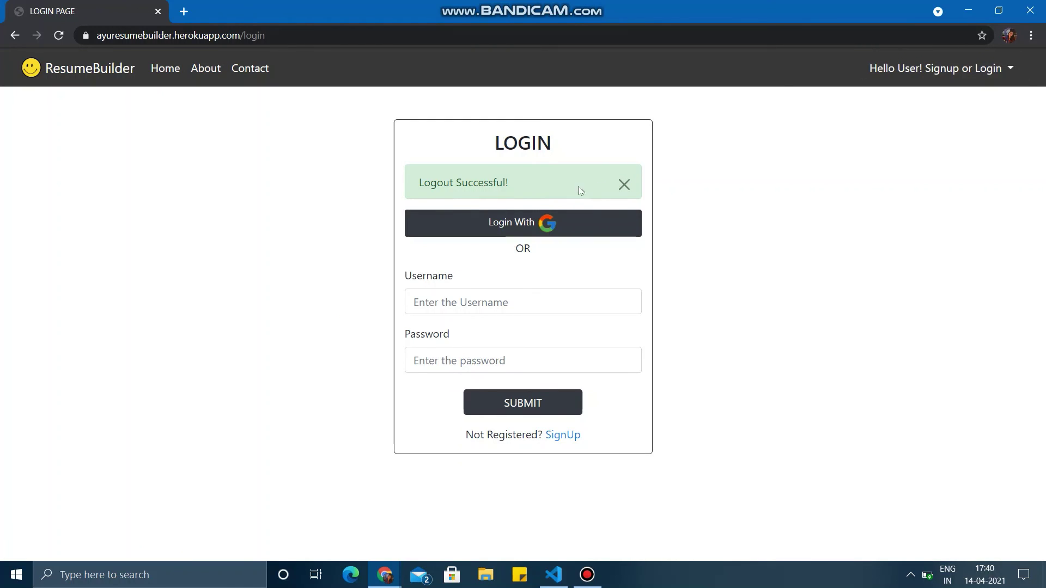
click(627, 188)
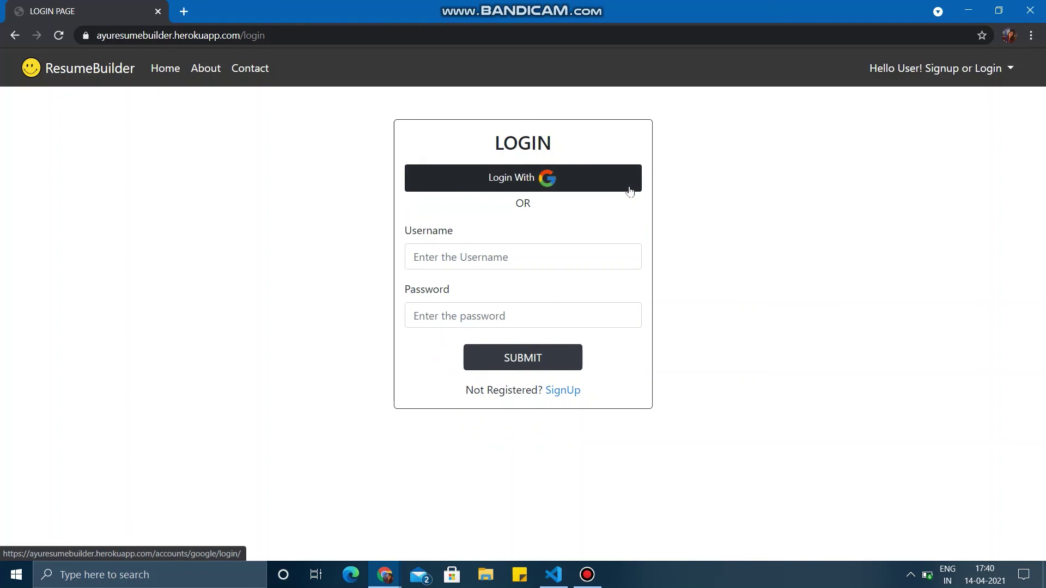